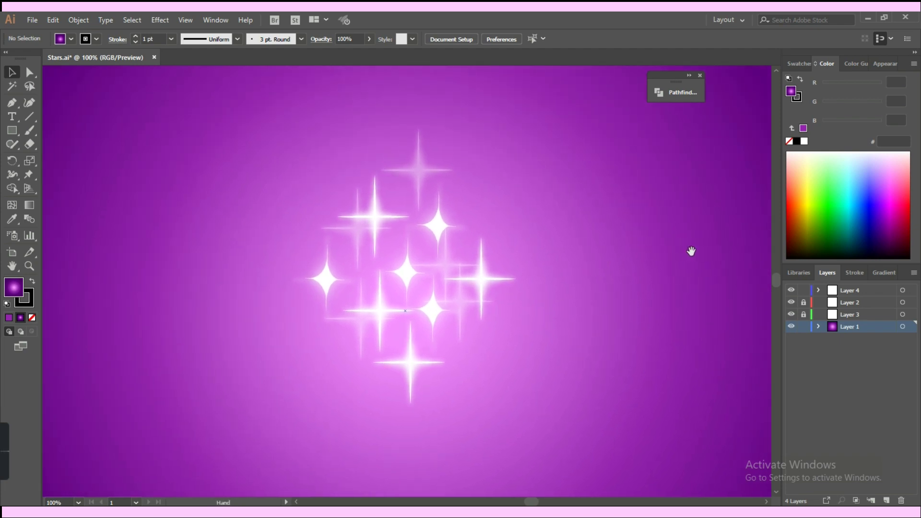
# Step: Leave the finished Stars.ai cluster and switch to Untitled-2, with its pink radial-gradient background
pyautogui.moveTo(677, 304); pyautogui.dragTo(691, 294)
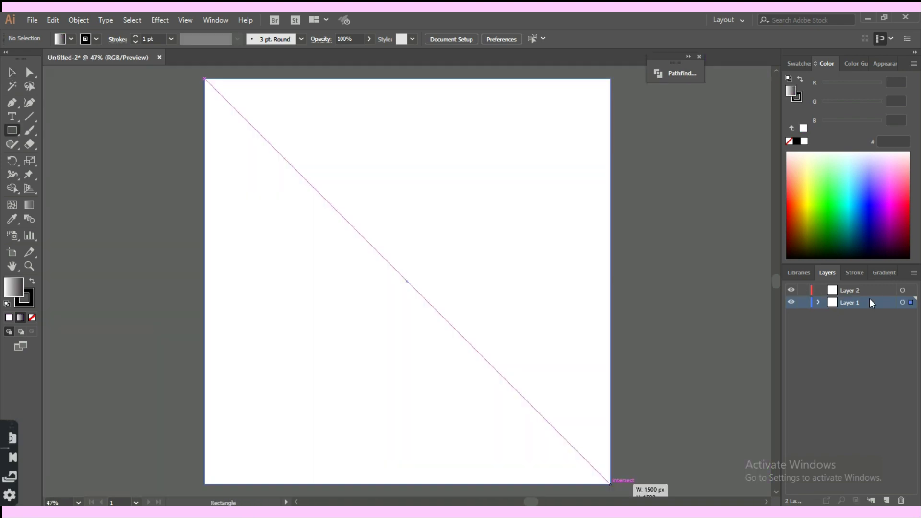
pyautogui.press('.')
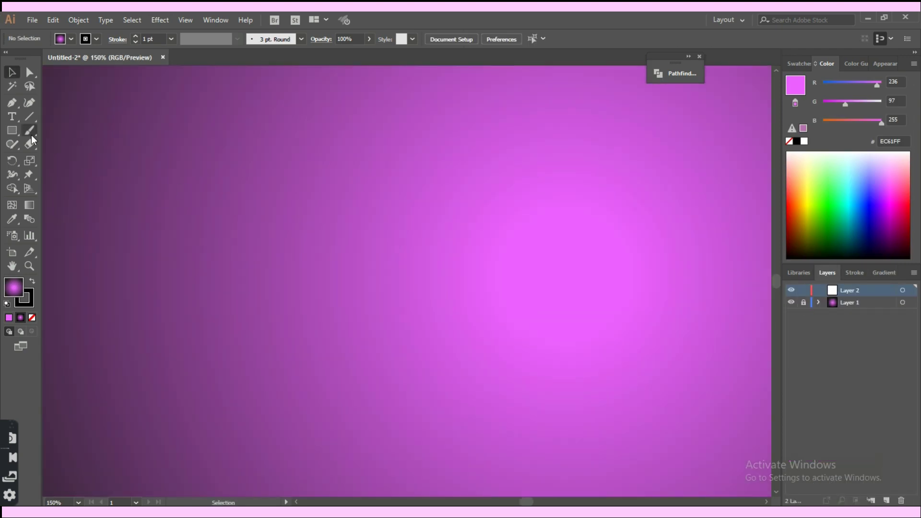
# Step: Paint four white Paintbrush dots in a diamond: top, bottom, left and right
pyautogui.click(30, 131)
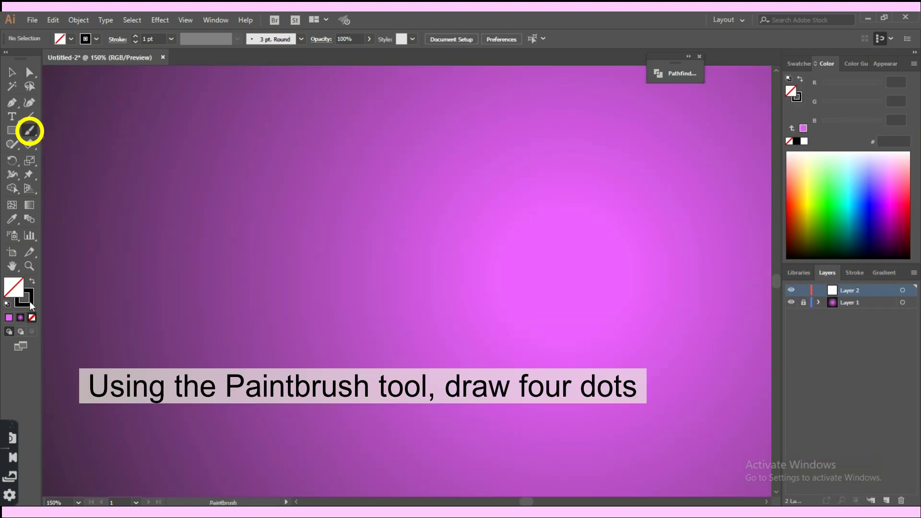
pyautogui.click(29, 301)
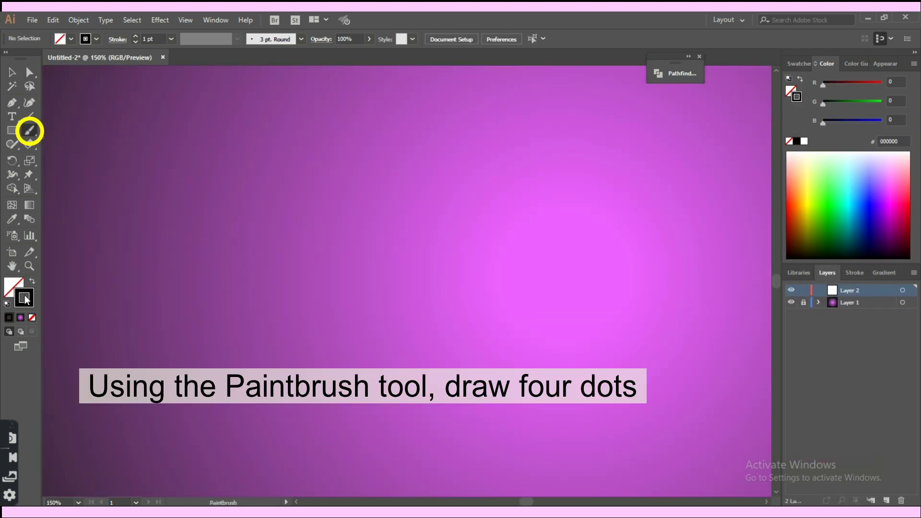
pyautogui.click(805, 142)
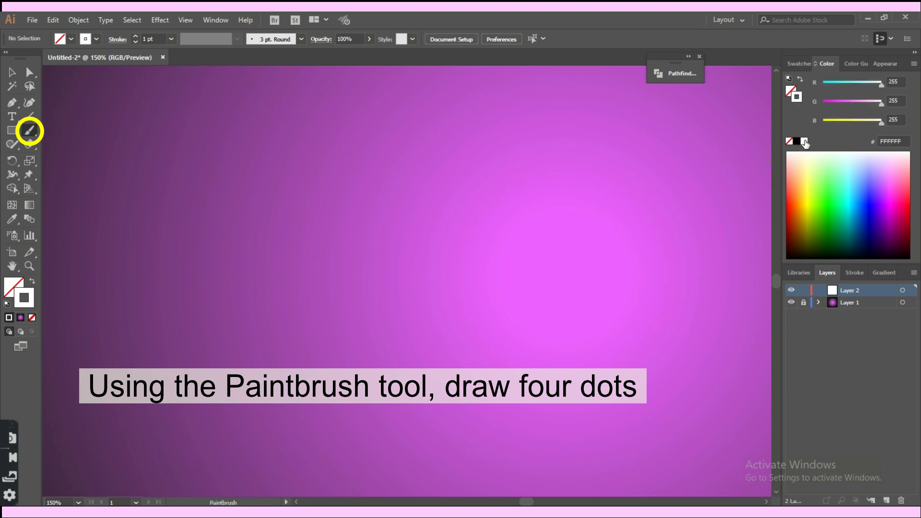
pyautogui.click(397, 147)
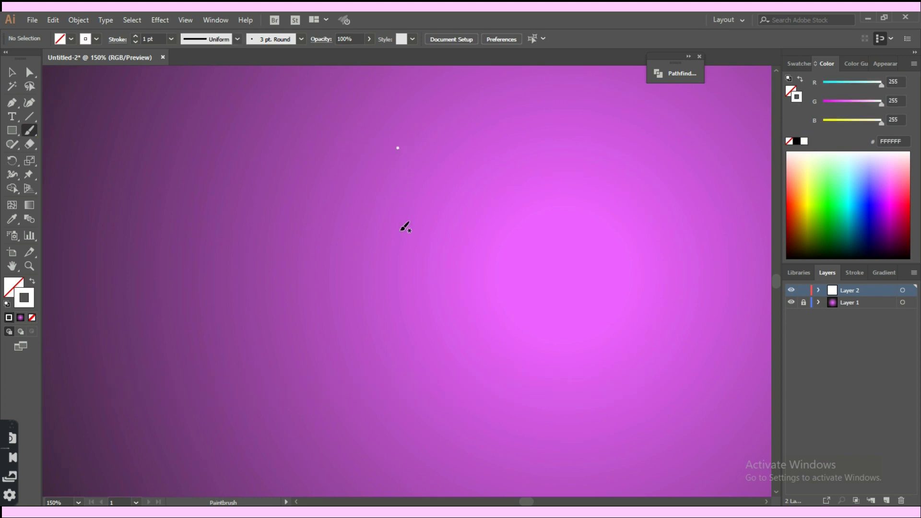
pyautogui.click(403, 309)
pyautogui.click(314, 235)
pyautogui.click(459, 231)
# Step: Nudge the left dot to the right, then zoom in and centre the view on the dots
pyautogui.press('v')
pyautogui.click(314, 237)
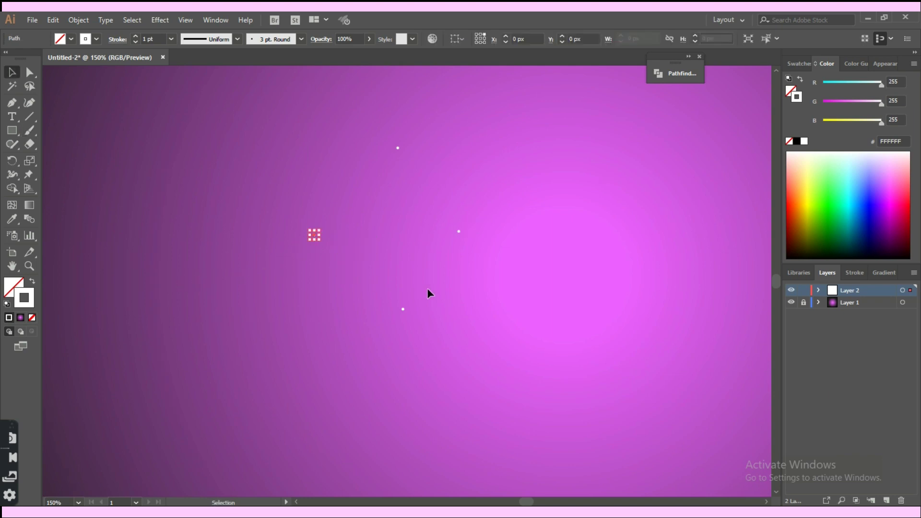
pyautogui.press('Right')
pyautogui.press('Right')
pyautogui.press('Right')
pyautogui.press('Right')
pyautogui.press('Right')
pyautogui.press('Right')
pyautogui.press('Right')
pyautogui.press('Right')
pyautogui.press('Right')
pyautogui.press('Right')
pyautogui.press('Right')
pyautogui.press('Right')
pyautogui.press('Right')
pyautogui.press('Right')
pyautogui.press('Right')
pyautogui.press('Right')
pyautogui.press('Right')
pyautogui.press('Right')
pyautogui.press('Right')
pyautogui.press('Right')
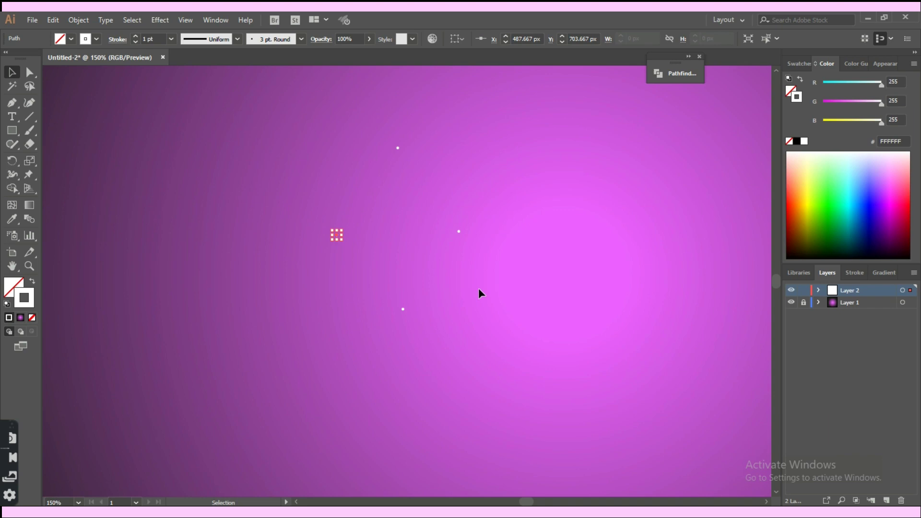
pyautogui.click(478, 293)
pyautogui.hotkey('ctrl', '=')
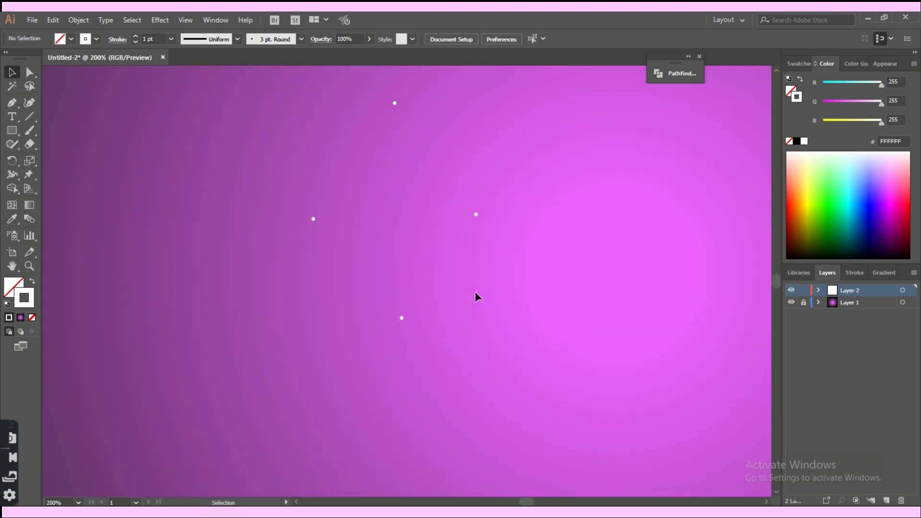
pyautogui.moveTo(512, 211); pyautogui.dragTo(511, 229)
pyautogui.press('p')
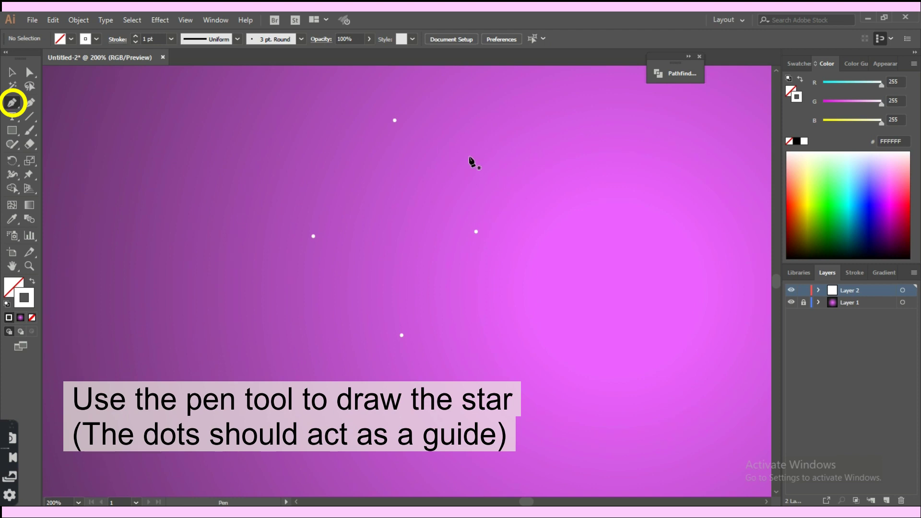
# Step: Draw a curved Pen path from the top dot through the left, bottom and right dots with sharp tips
pyautogui.click(395, 121)
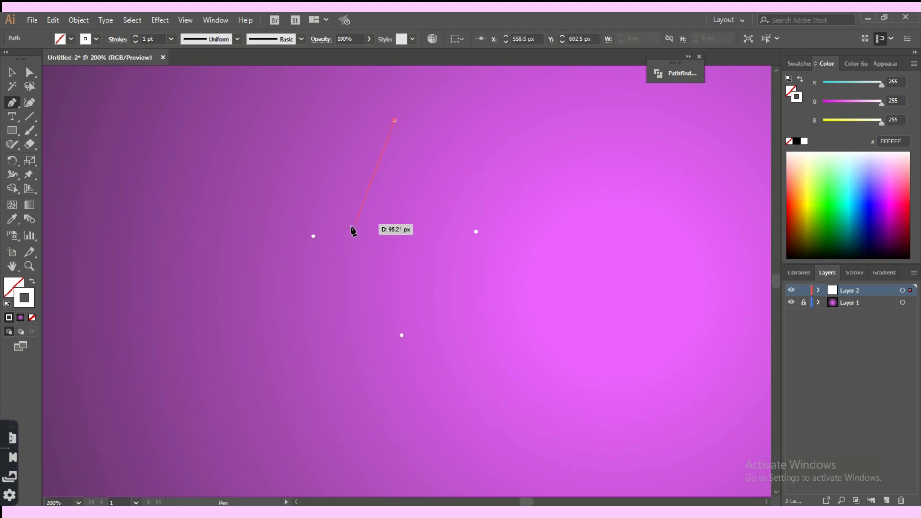
pyautogui.moveTo(313, 236); pyautogui.dragTo(224, 236)
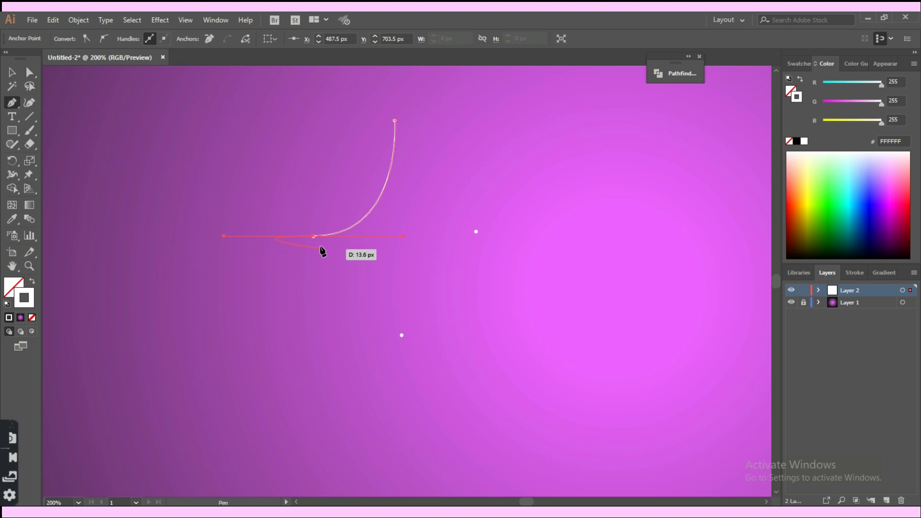
pyautogui.moveTo(401, 335); pyautogui.dragTo(405, 436)
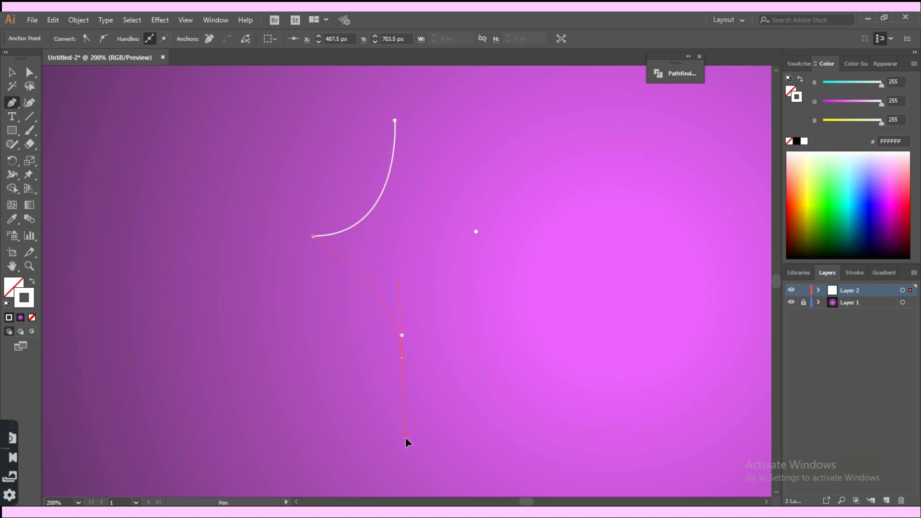
pyautogui.moveTo(411, 490); pyautogui.dragTo(402, 477)
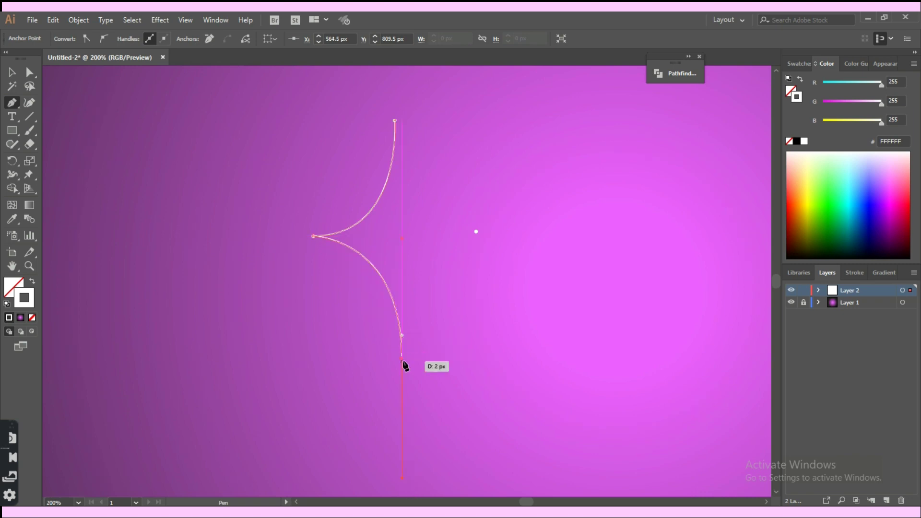
pyautogui.click(402, 357)
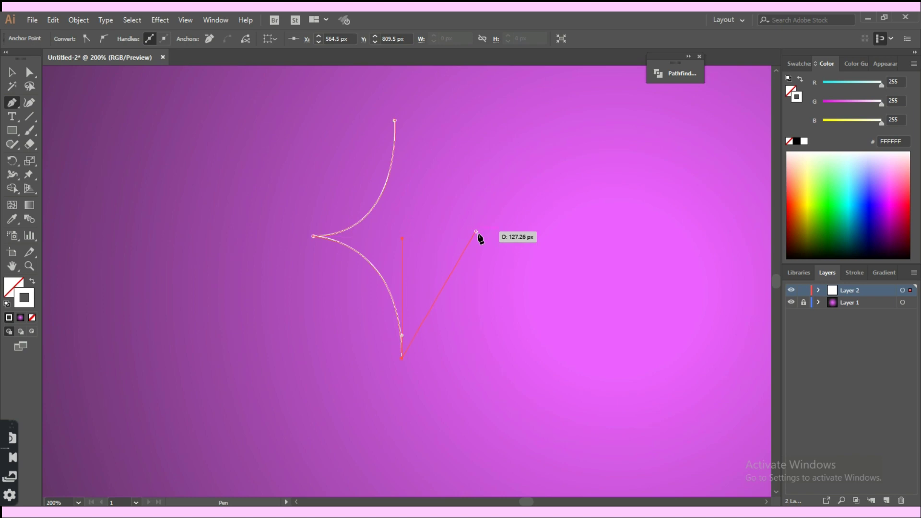
pyautogui.moveTo(476, 232); pyautogui.dragTo(552, 241)
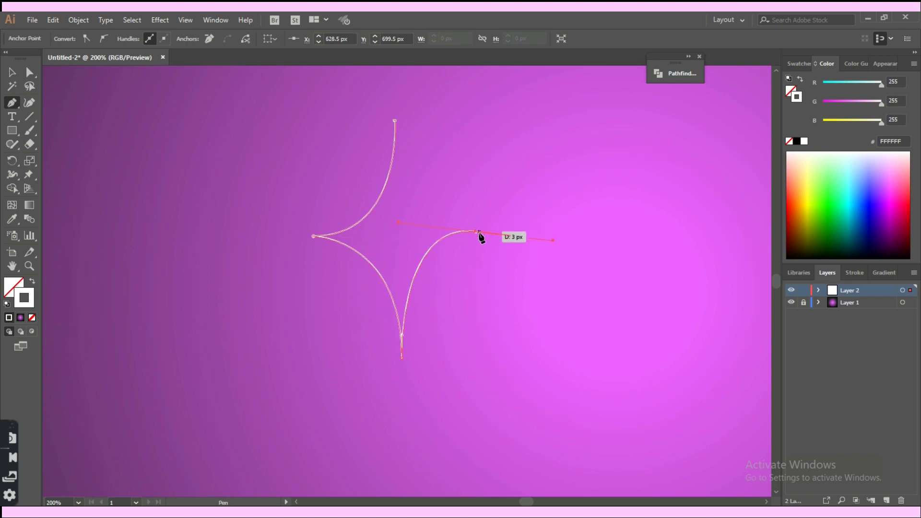
pyautogui.click(476, 232)
# Step: Close the star path at its top point and swap it to a white fill with no stroke
pyautogui.scroll(5, 399, 265)
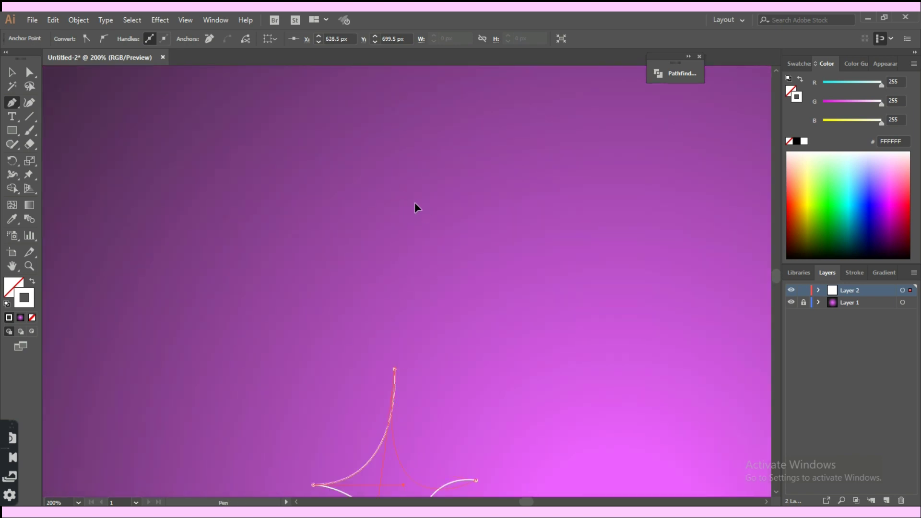
pyautogui.moveTo(394, 369); pyautogui.dragTo(395, 247)
pyautogui.scroll(-5, 434, 250)
pyautogui.press('v')
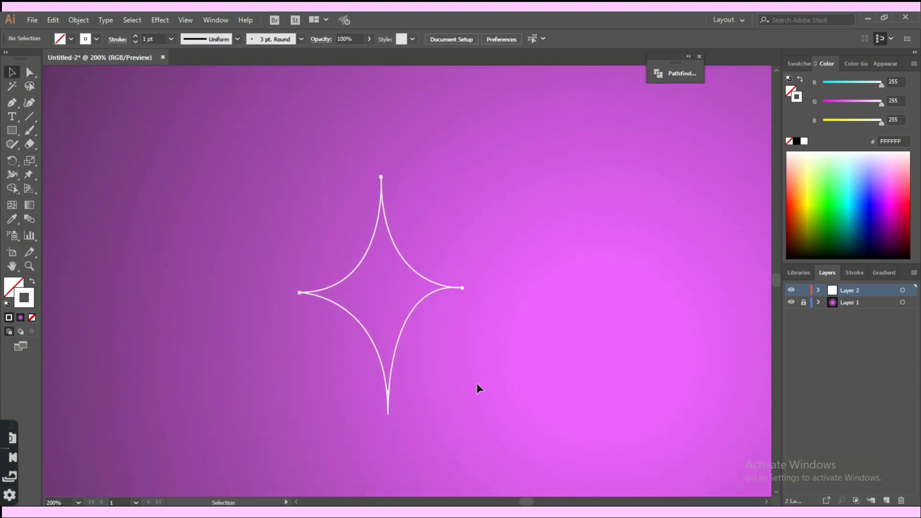
pyautogui.click(387, 199)
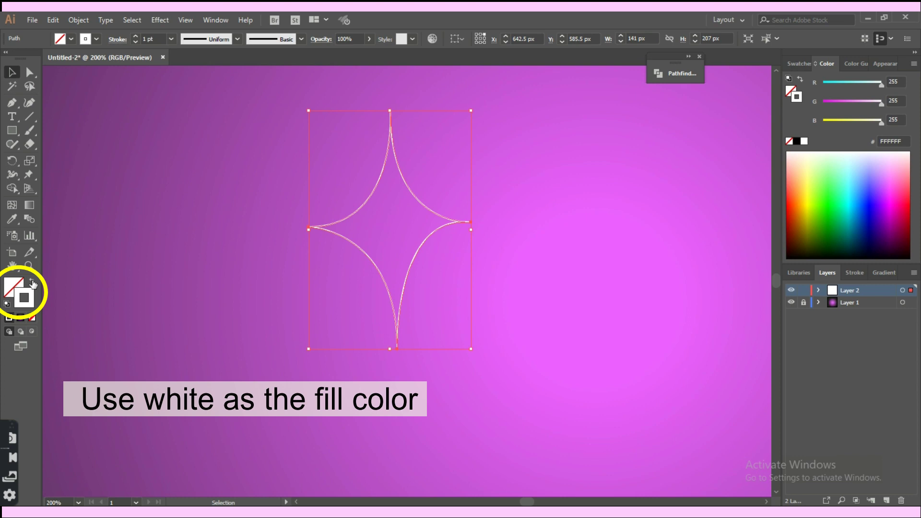
pyautogui.click(33, 282)
pyautogui.scroll(2, 192, 152)
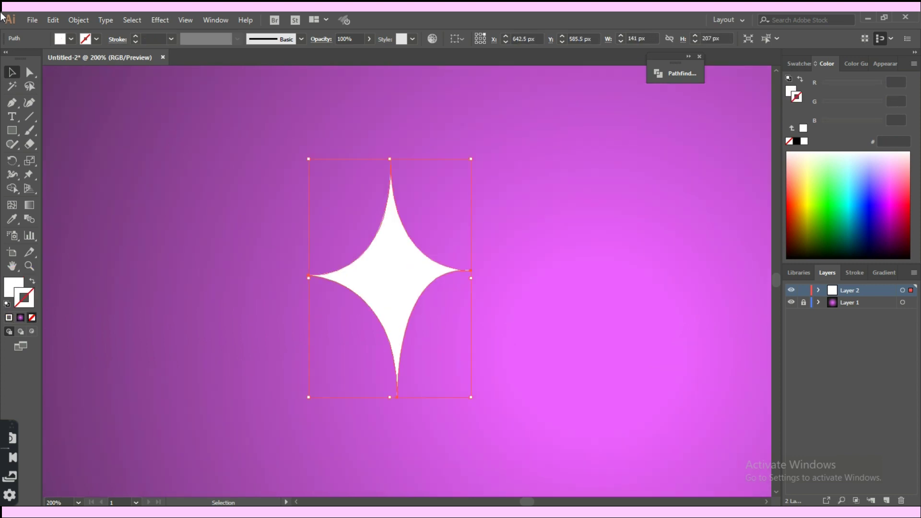
# Step: Add a white Outer Glow to the star in Screen mode, 100% opacity, 10 px blur
pyautogui.click(160, 20)
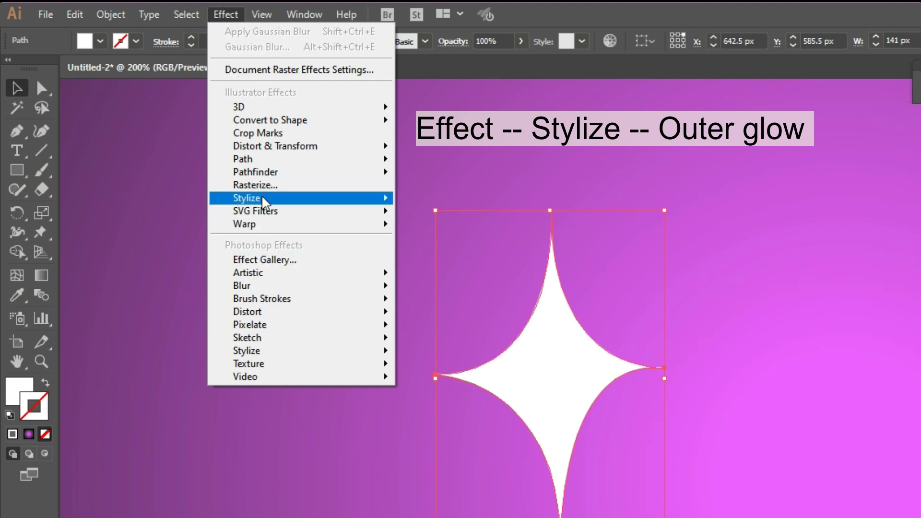
pyautogui.moveTo(293, 201)
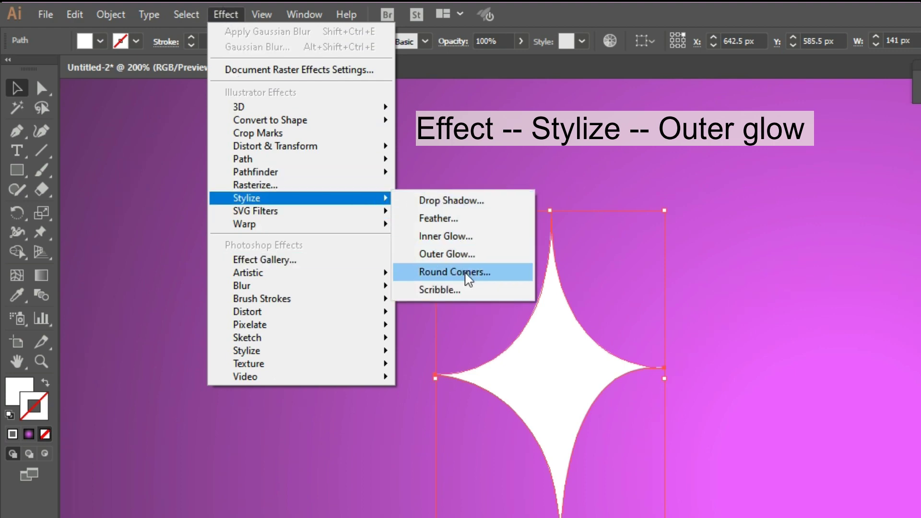
pyautogui.click(469, 254)
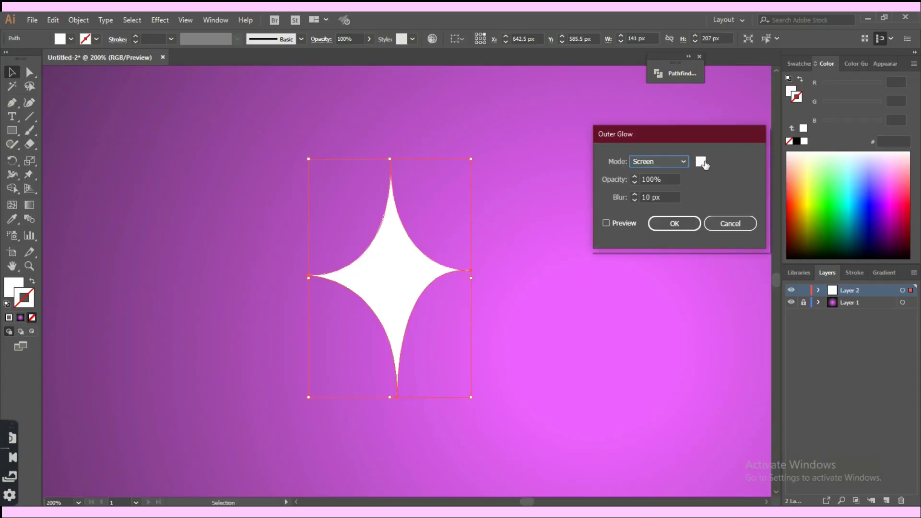
pyautogui.click(605, 223)
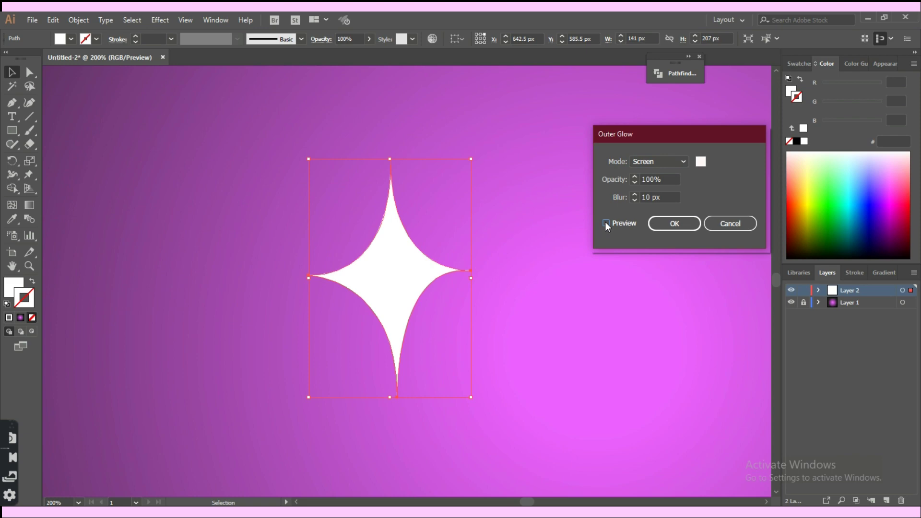
pyautogui.click(659, 197)
pyautogui.click(671, 182)
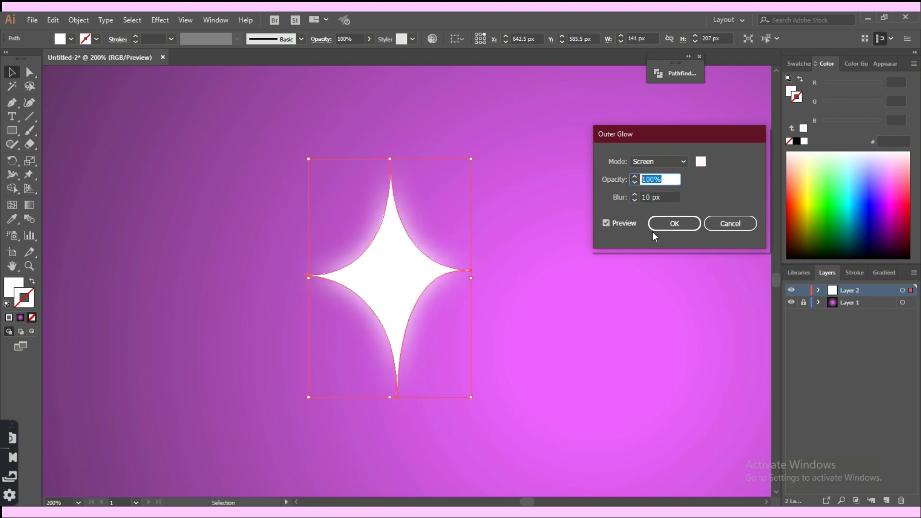
pyautogui.click(667, 225)
pyautogui.click(601, 230)
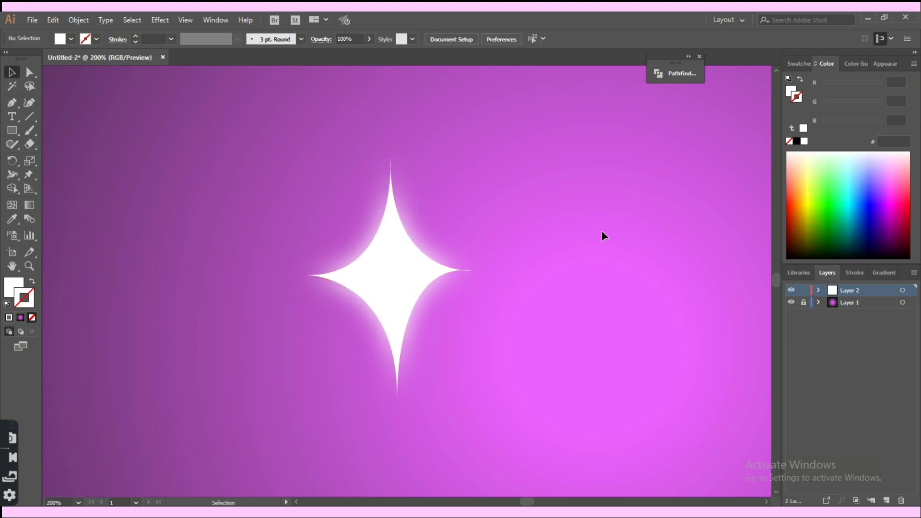
# Step: Draw a vertical straight line from the star's top tip to its bottom tip
pyautogui.press('p')
pyautogui.hotkey('ctrl', '-')
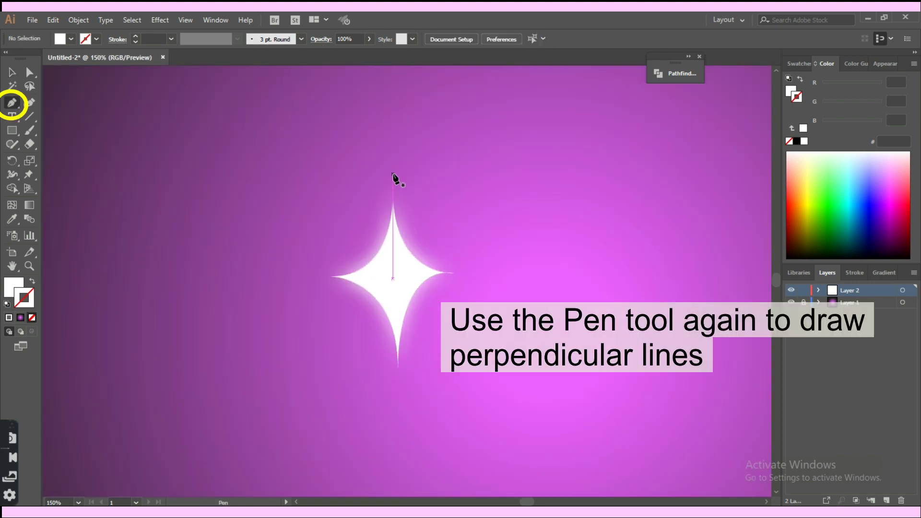
pyautogui.click(392, 172)
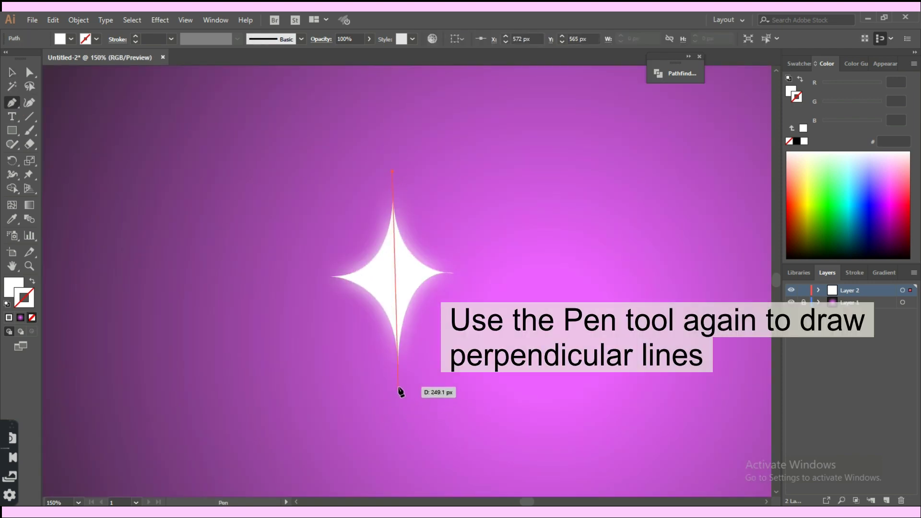
pyautogui.click(398, 388)
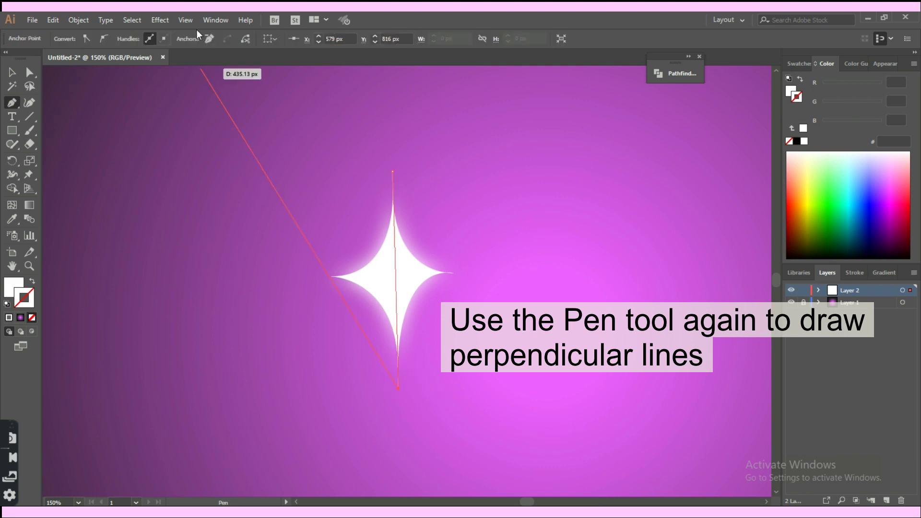
pyautogui.press('Escape')
pyautogui.press('v')
pyautogui.click(270, 224)
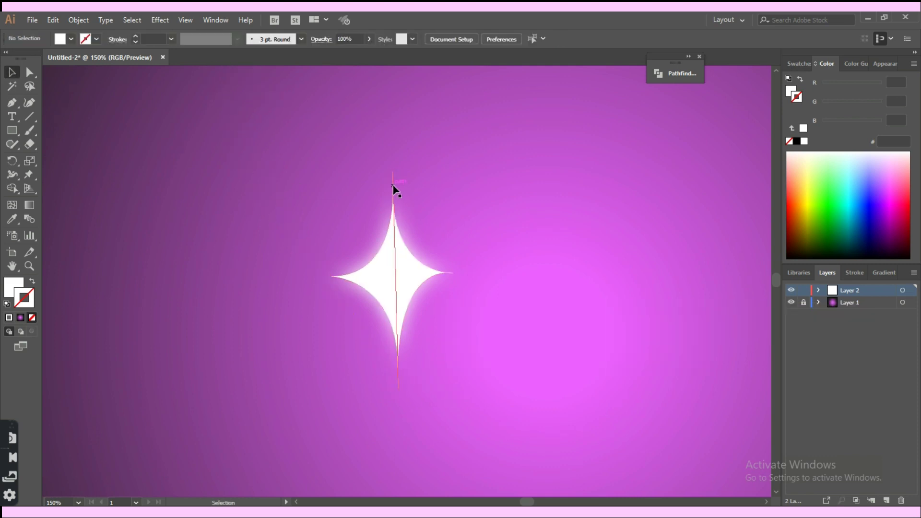
pyautogui.click(392, 190)
# Step: Draw a horizontal line from the star's left tip to past its right tip
pyautogui.press('p')
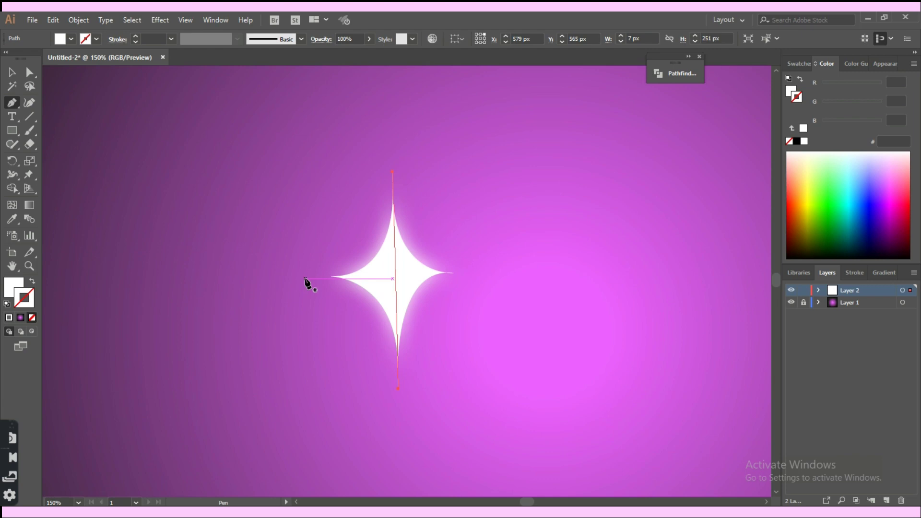
pyautogui.click(296, 278)
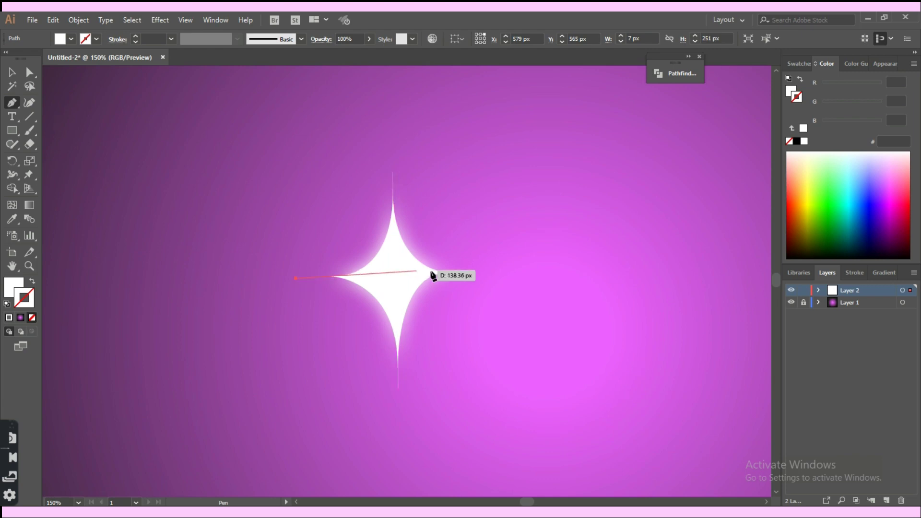
pyautogui.click(500, 273)
pyautogui.press('v')
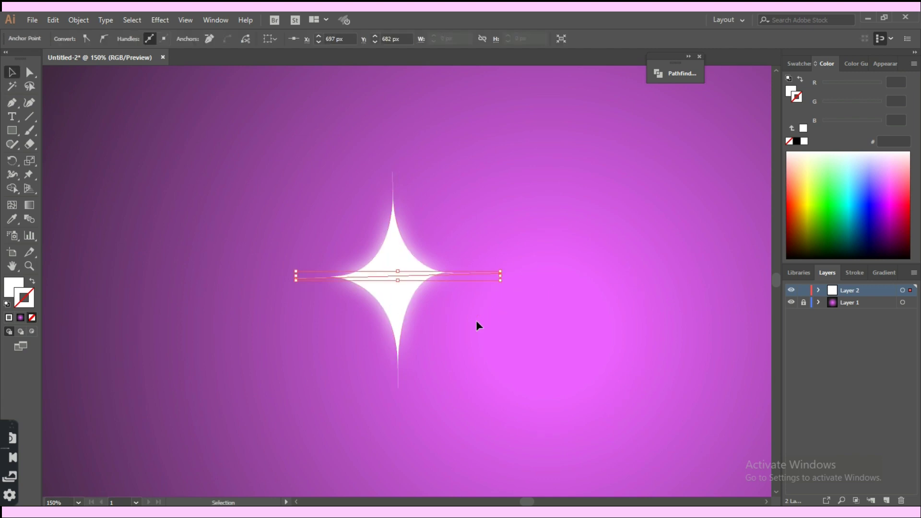
pyautogui.click(475, 311)
pyautogui.click(480, 274)
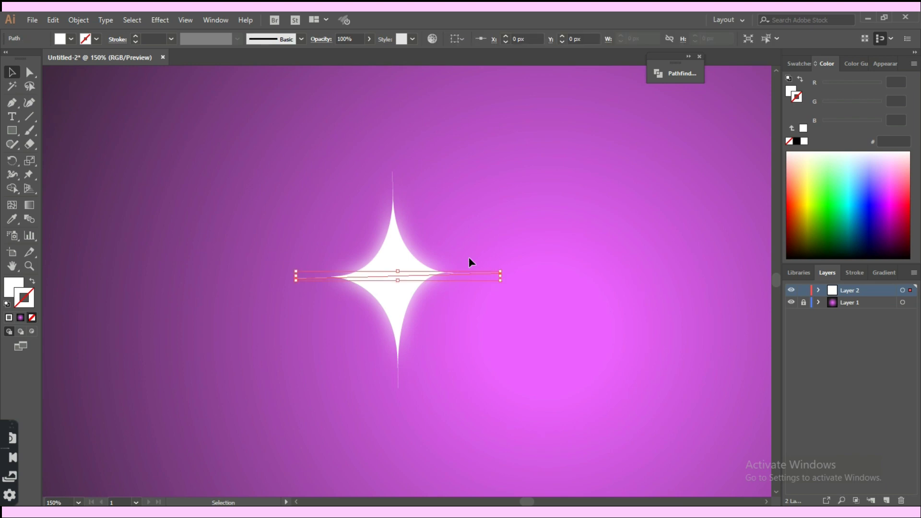
# Step: Give both crossing lines a white 1 pt stroke with a tapered width profile
pyautogui.keyDown('shift'); pyautogui.click(392, 188); pyautogui.keyUp('shift')
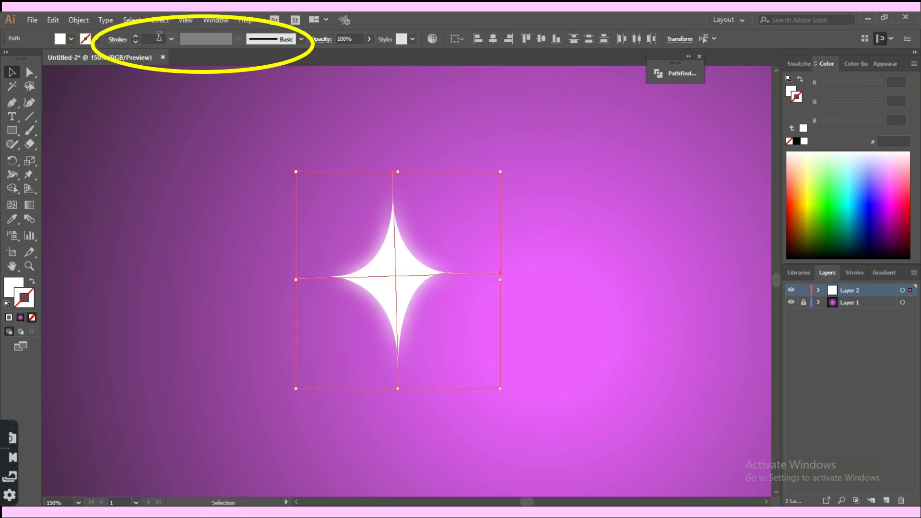
pyautogui.click(135, 36)
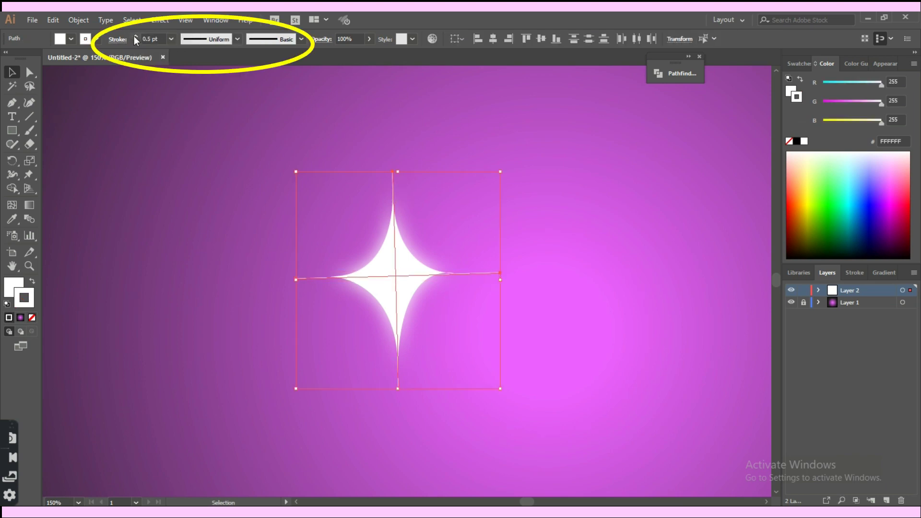
pyautogui.click(135, 36)
pyautogui.click(210, 39)
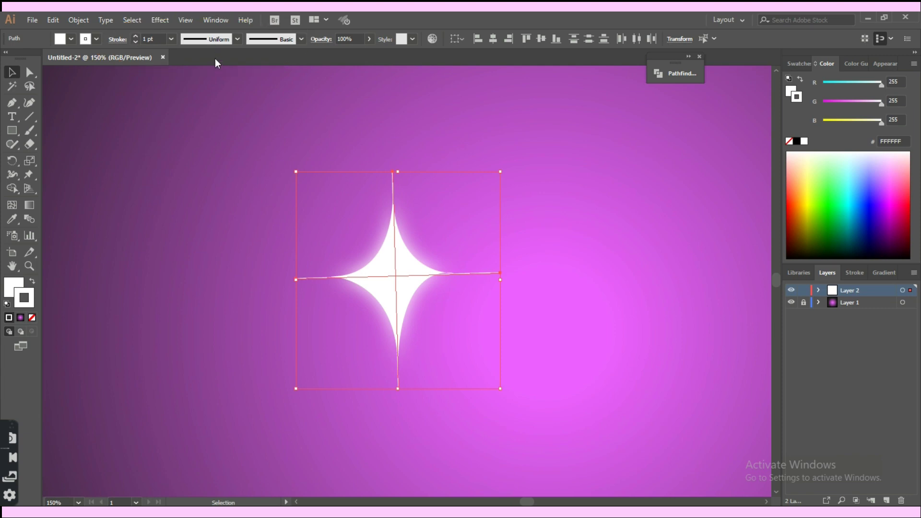
pyautogui.click(225, 82)
pyautogui.click(282, 150)
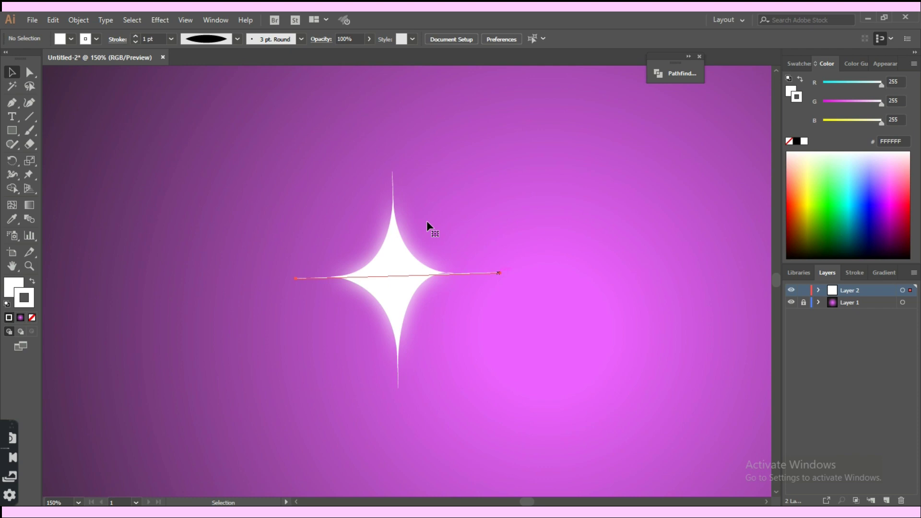
pyautogui.keyDown('shift'); pyautogui.click(392, 187); pyautogui.keyUp('shift')
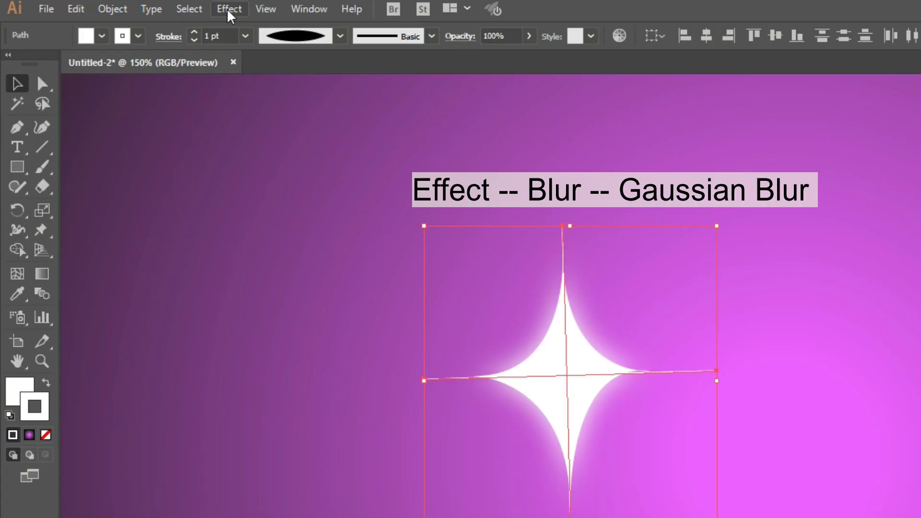
# Step: Apply a Gaussian Blur with a 3.5 radius to the star's crossing lines
pyautogui.click(160, 20)
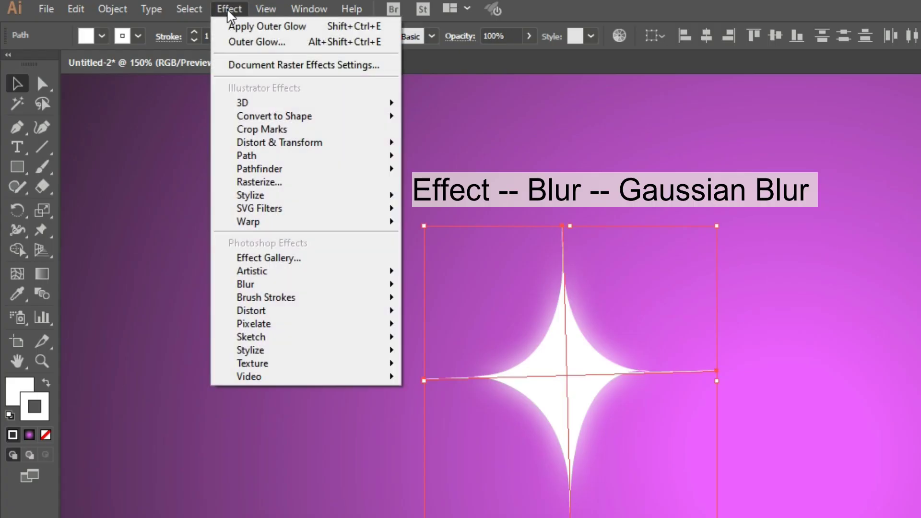
pyautogui.moveTo(278, 286)
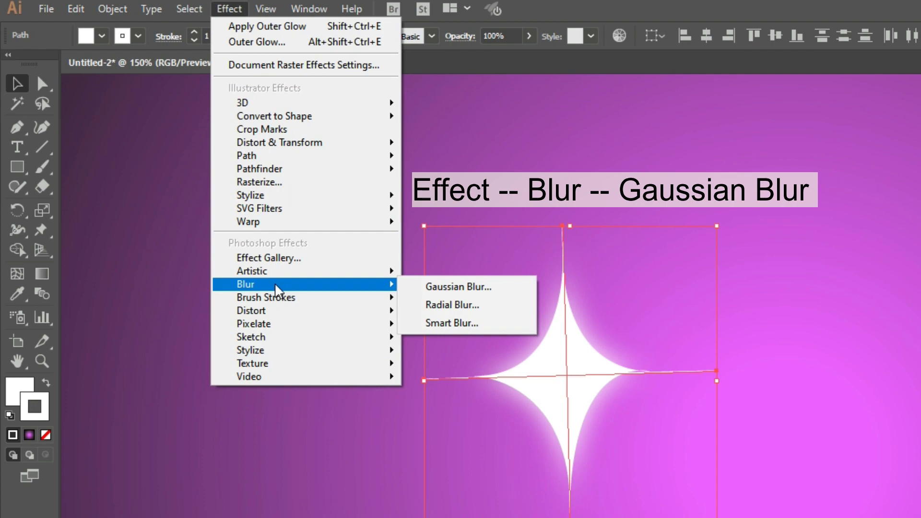
pyautogui.click(441, 287)
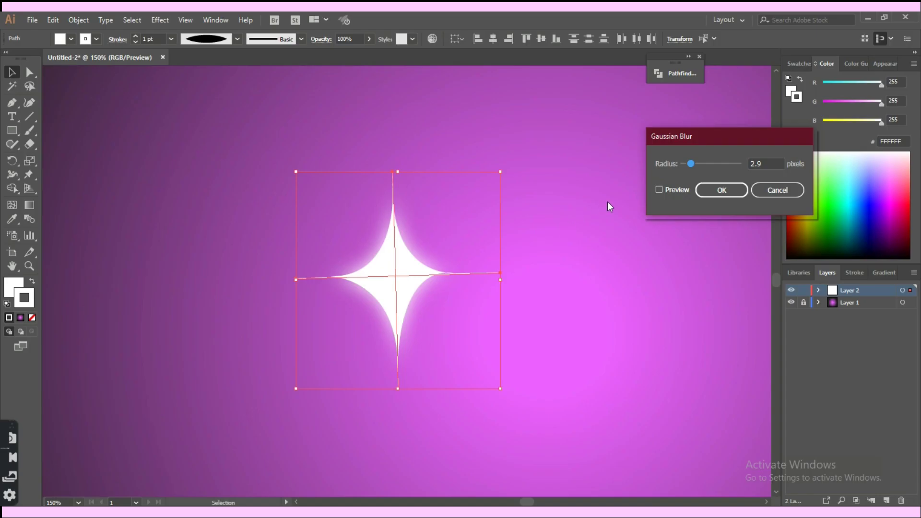
pyautogui.doubleClick(767, 166)
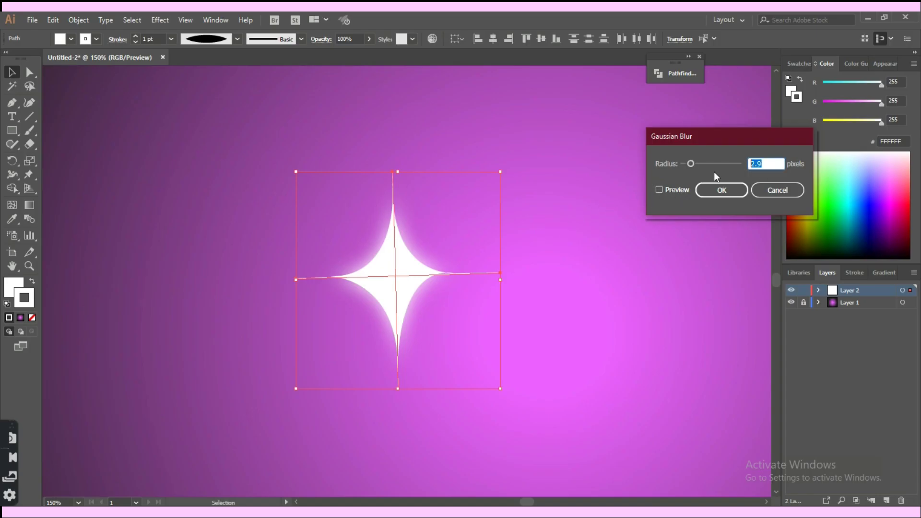
pyautogui.click(659, 190)
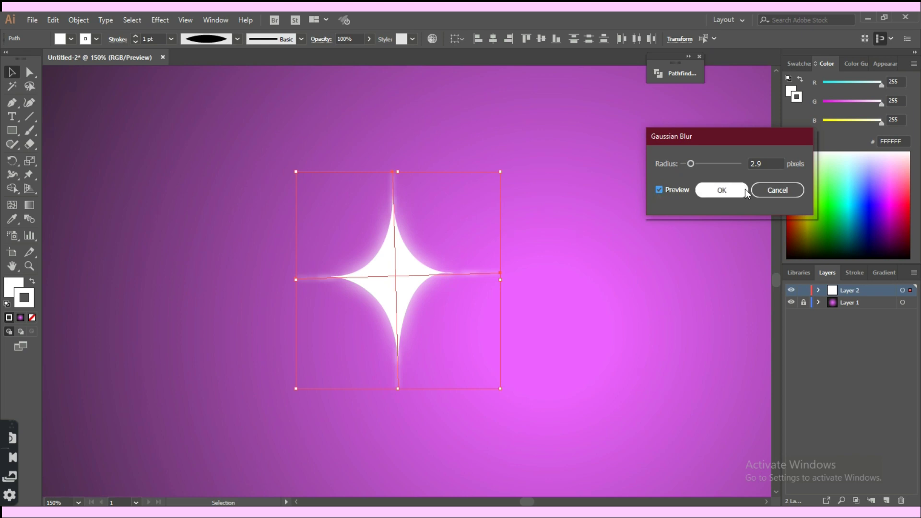
pyautogui.doubleClick(772, 163)
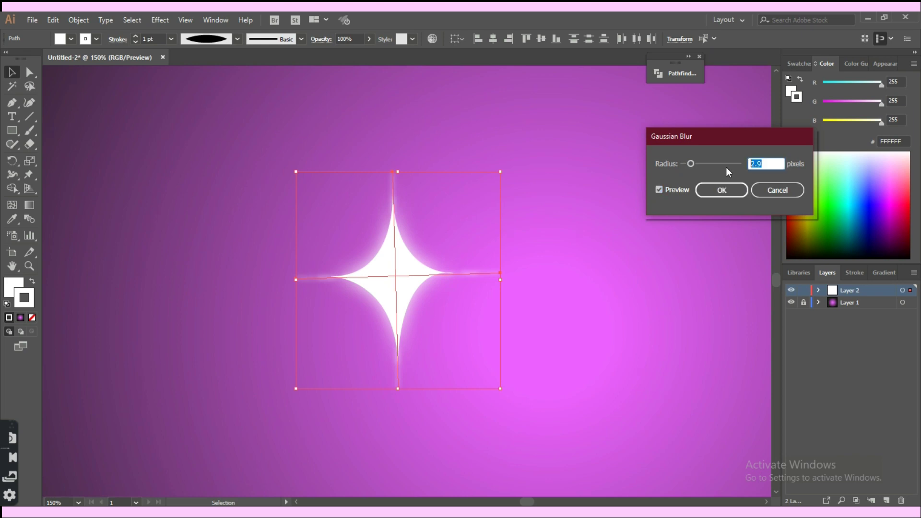
pyautogui.write('3.5')
pyautogui.click(721, 185)
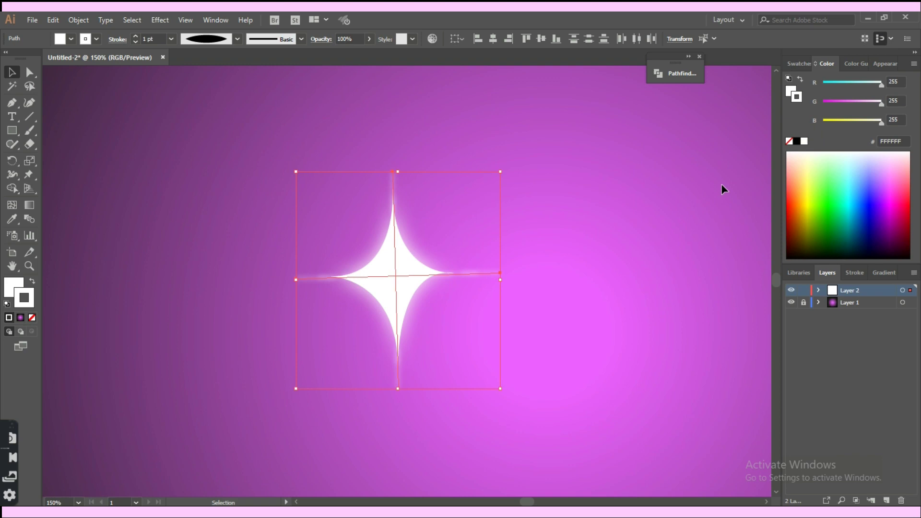
pyautogui.click(691, 199)
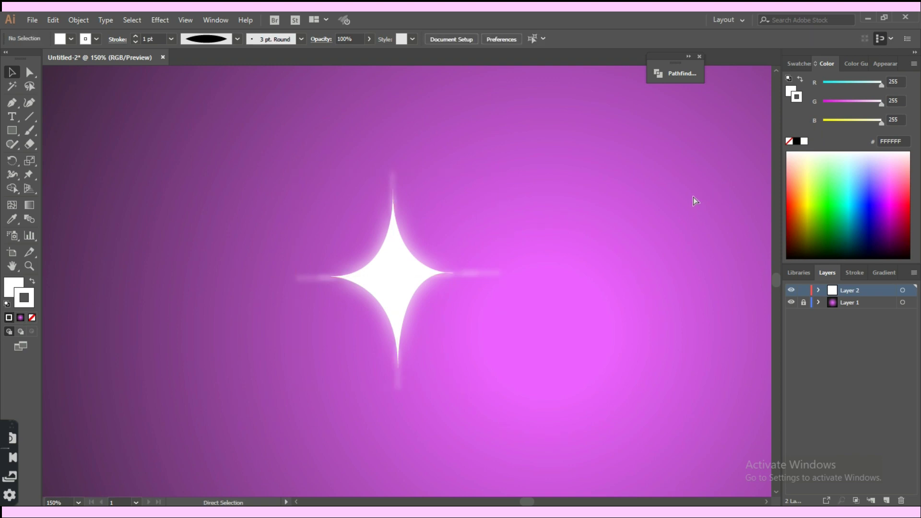
# Step: Duplicate the star twice, placing copies up-right and lower-right, then zoom out
pyautogui.moveTo(398, 280); pyautogui.dragTo(483, 221)
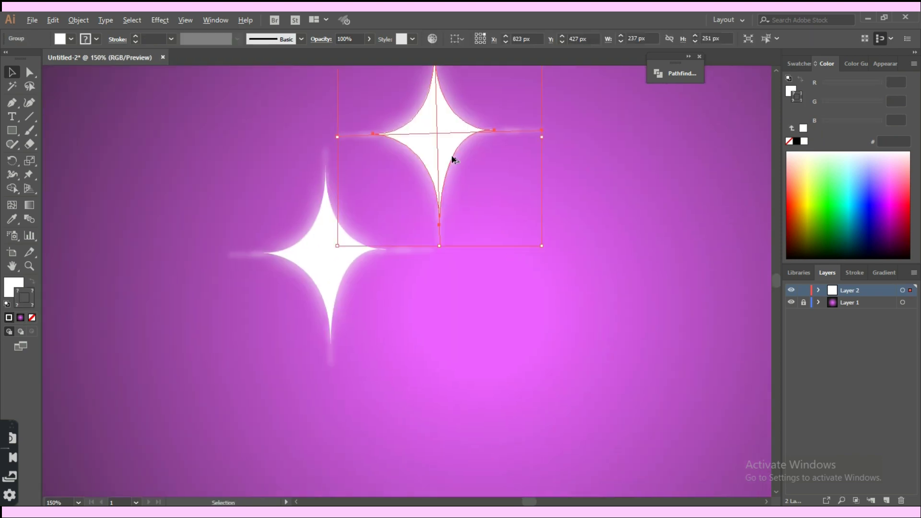
pyautogui.moveTo(452, 154); pyautogui.dragTo(493, 350)
pyautogui.click(606, 370)
pyautogui.hotkey('ctrl', '-')
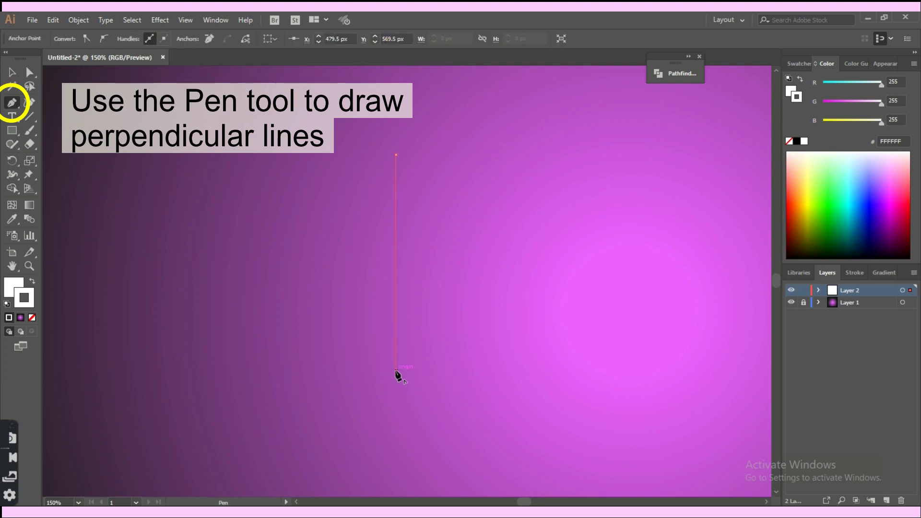
# Step: Draw a horizontal line across the new vertical line and shorten it slightly from the left
pyautogui.click(293, 262)
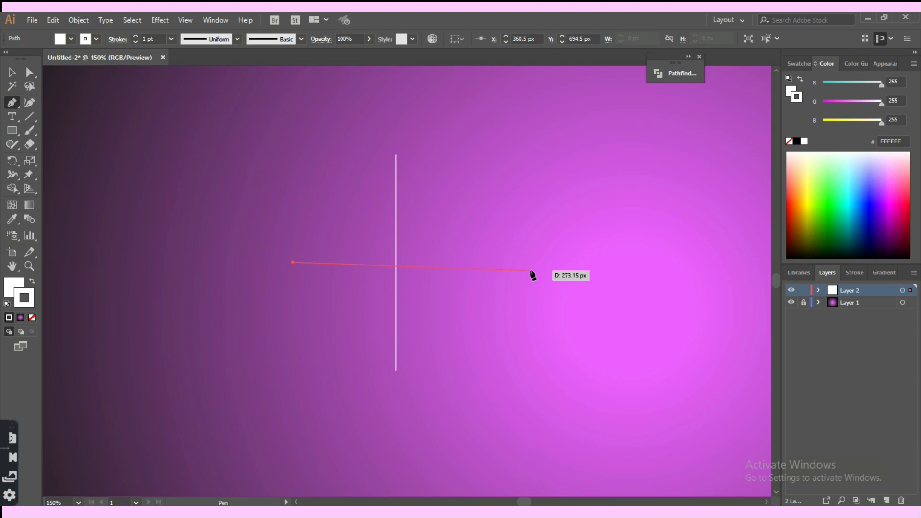
pyautogui.click(487, 264)
pyautogui.press('v')
pyautogui.click(426, 269)
pyautogui.click(425, 263)
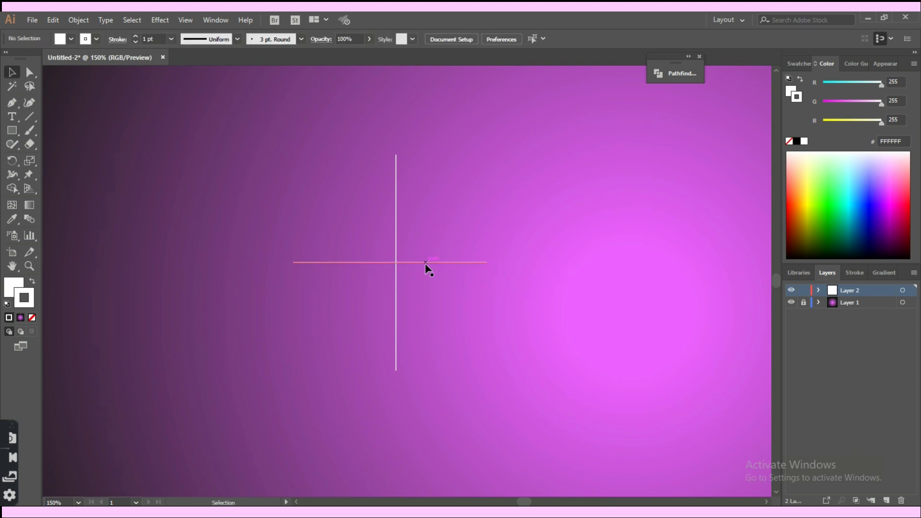
pyautogui.moveTo(293, 263); pyautogui.dragTo(303, 263)
pyautogui.click(502, 300)
pyautogui.hotkey('ctrl', 'a')
# Step: Give the cross strokes Width Profile 1 at 4 pt, then copy and paste a duplicate cross
pyautogui.click(228, 41)
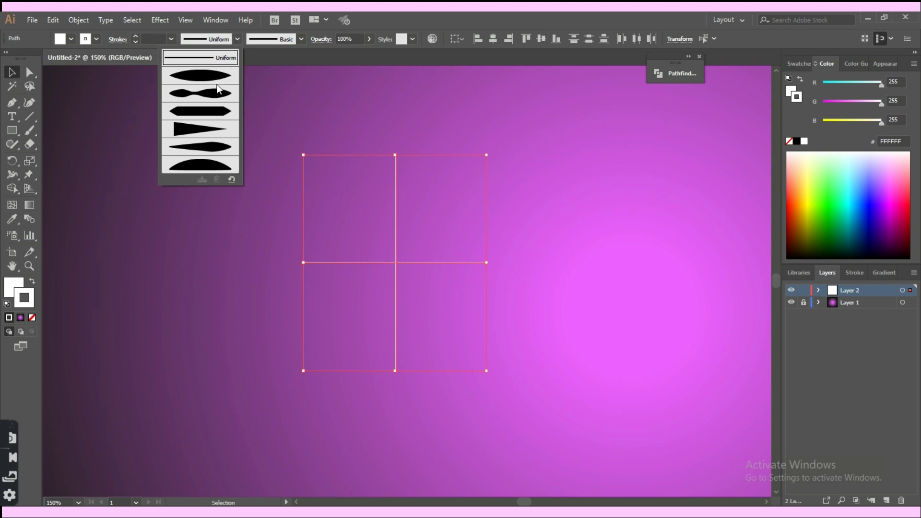
pyautogui.click(211, 76)
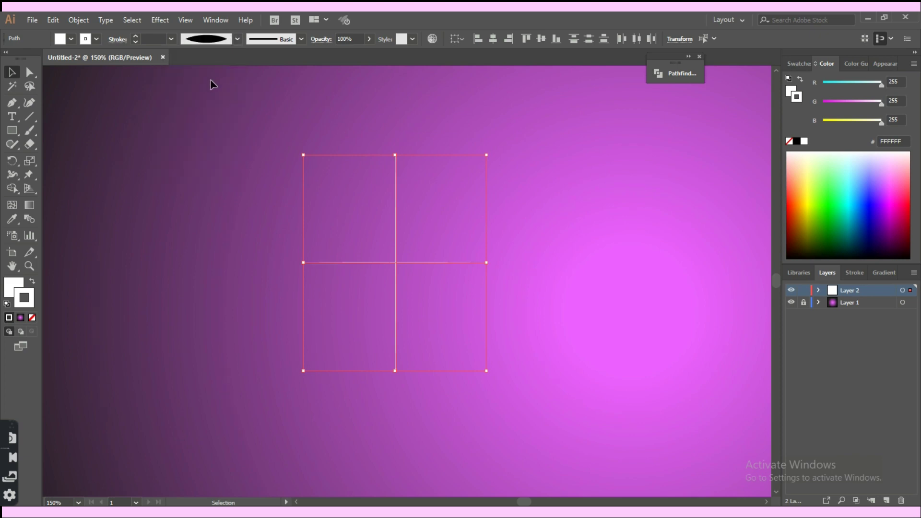
pyautogui.click(310, 253)
pyautogui.hotkey('ctrl', 'a')
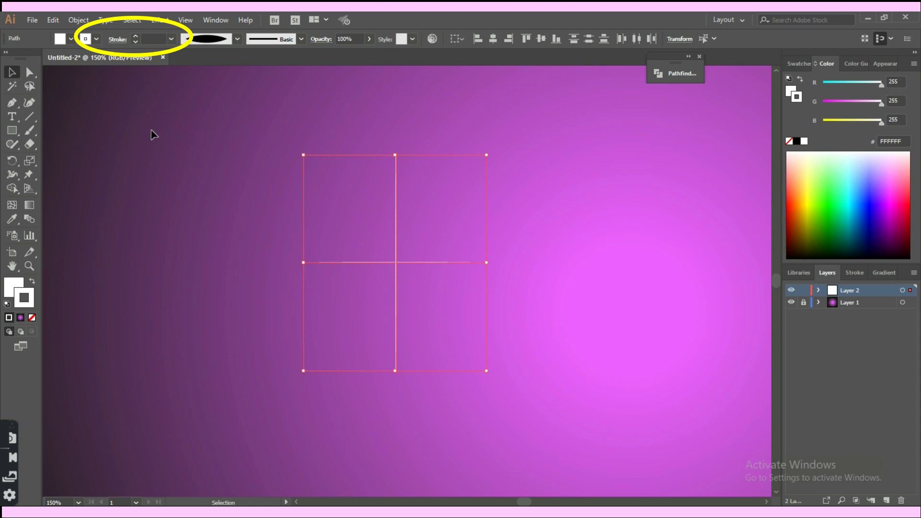
pyautogui.click(137, 36)
pyautogui.click(137, 36)
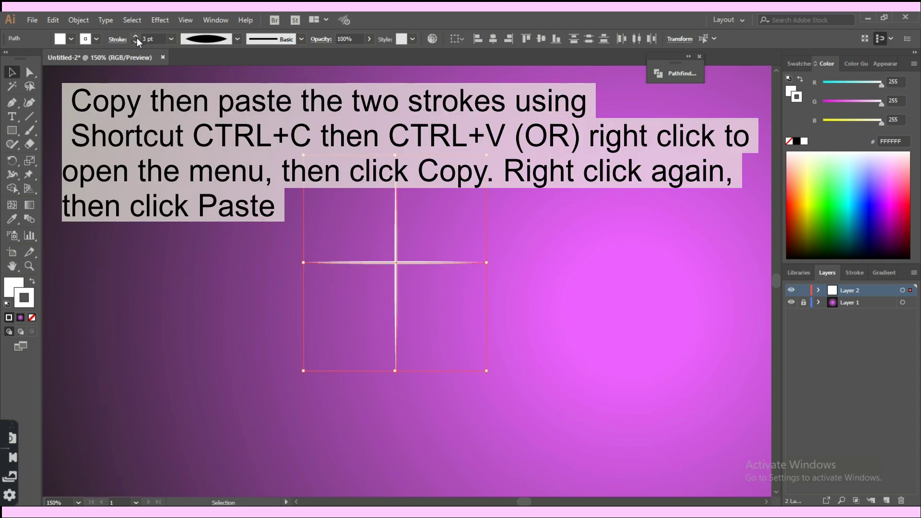
pyautogui.click(137, 36)
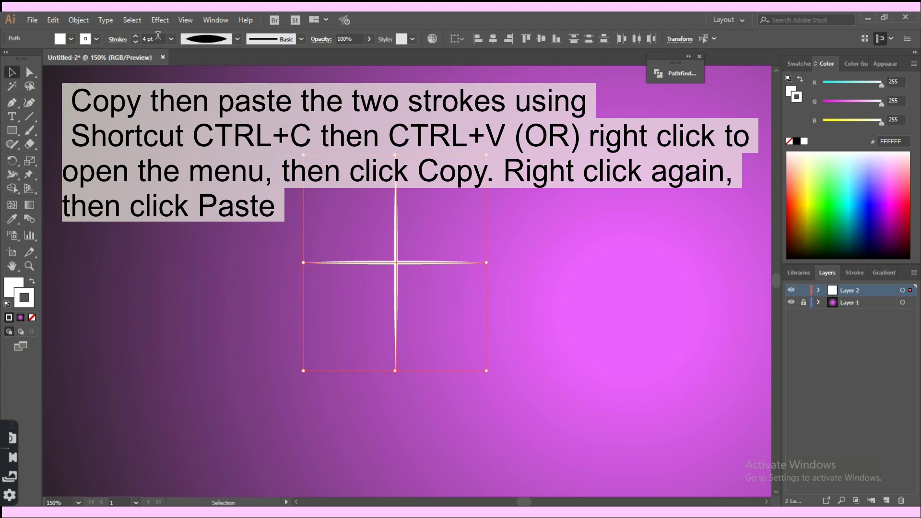
pyautogui.hotkey('ctrl', 'c')
pyautogui.hotkey('ctrl', 'v')
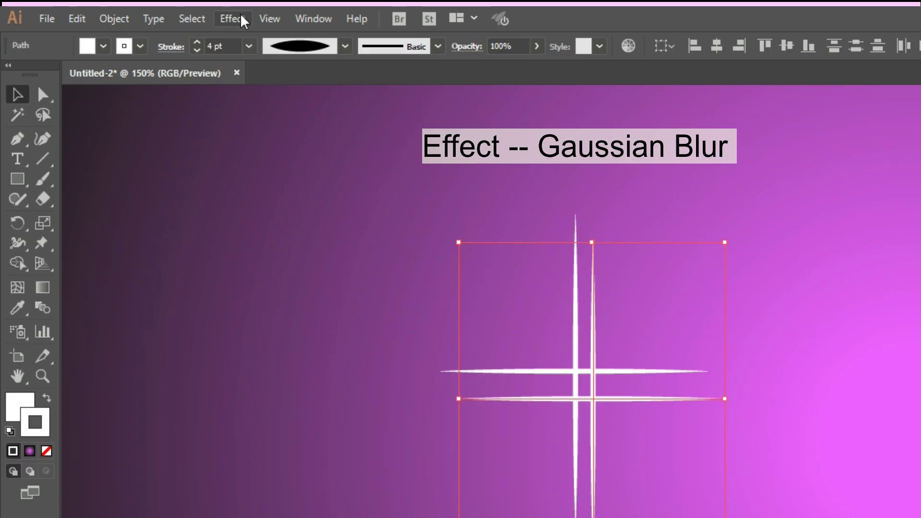
# Step: Blur the duplicate cross by 5.8 px and move it back over the sharp cross
pyautogui.click(233, 19)
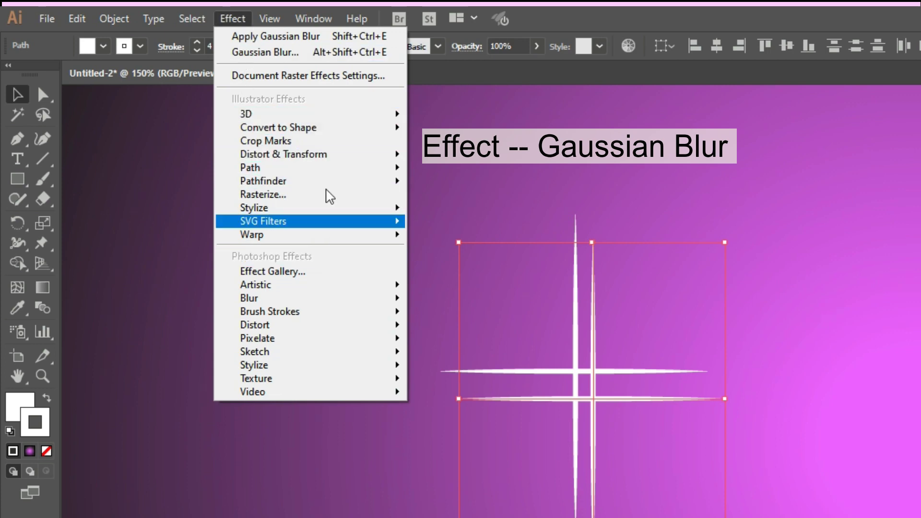
pyautogui.click(295, 59)
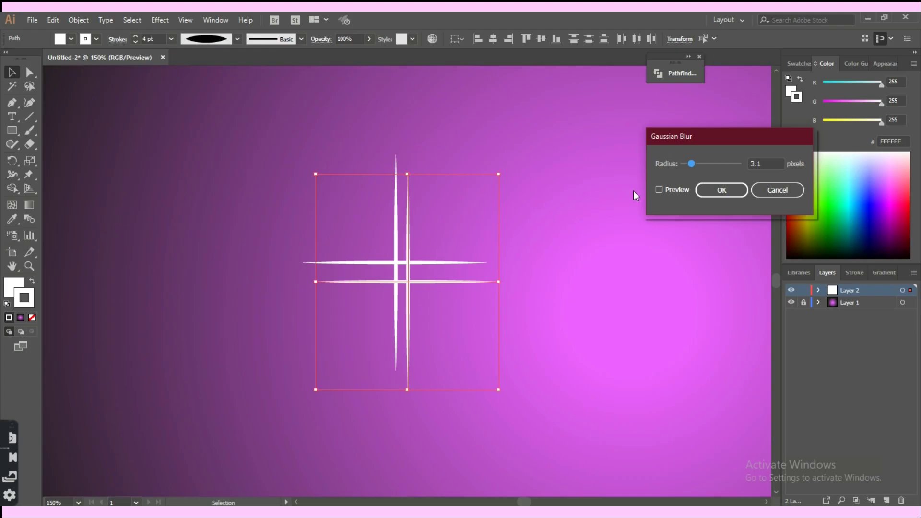
pyautogui.click(658, 190)
pyautogui.moveTo(691, 164); pyautogui.dragTo(701, 166)
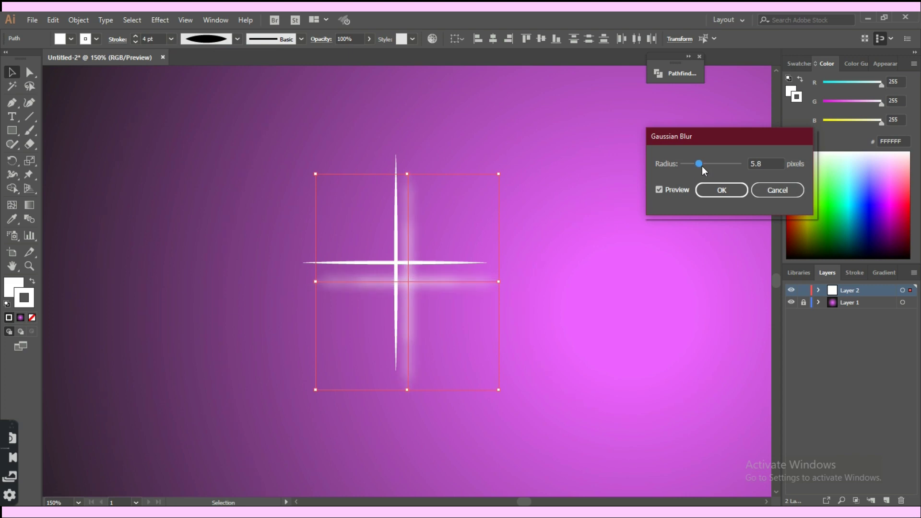
pyautogui.click(728, 189)
pyautogui.moveTo(415, 279); pyautogui.dragTo(403, 259)
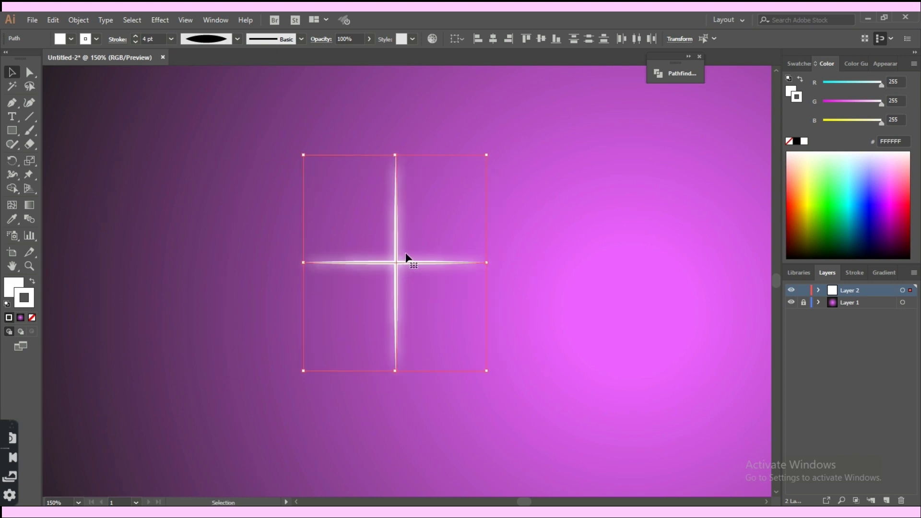
pyautogui.click(406, 251)
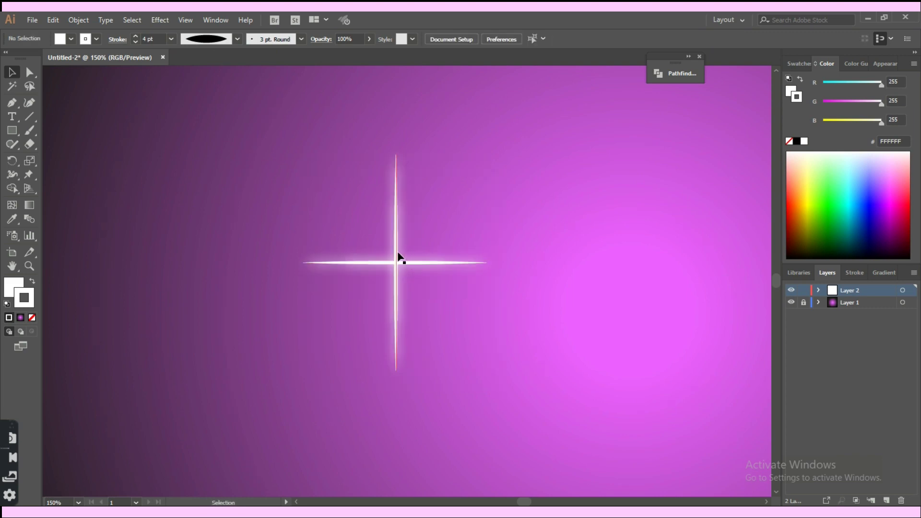
pyautogui.moveTo(401, 259); pyautogui.dragTo(419, 268)
# Step: Give the white cross an Outer Glow: Screen mode, 100% opacity, 10 px blur
pyautogui.keyDown('shift'); pyautogui.click(420, 263); pyautogui.keyUp('shift')
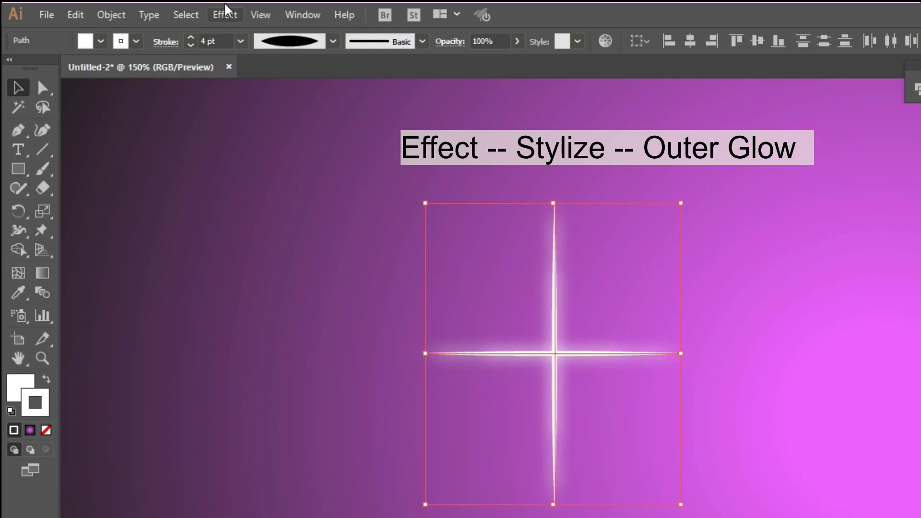
pyautogui.click(224, 15)
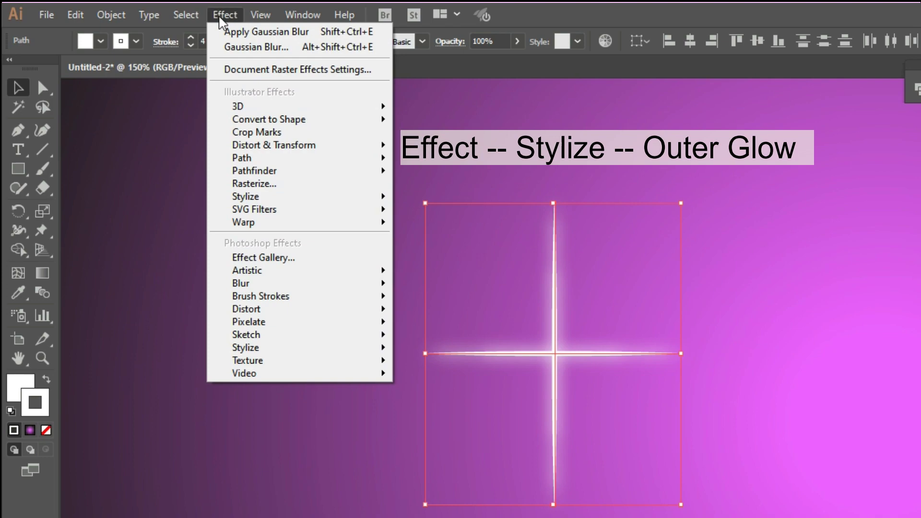
pyautogui.moveTo(280, 198)
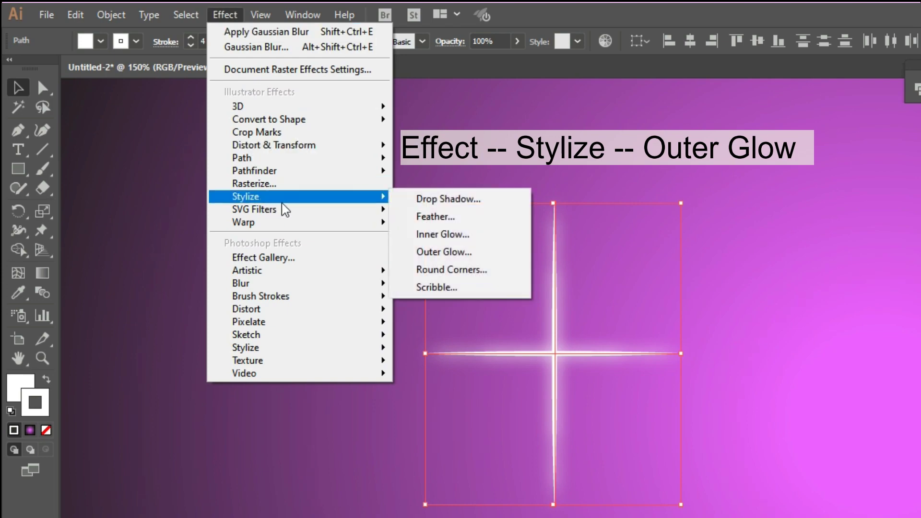
pyautogui.click(451, 259)
pyautogui.click(616, 222)
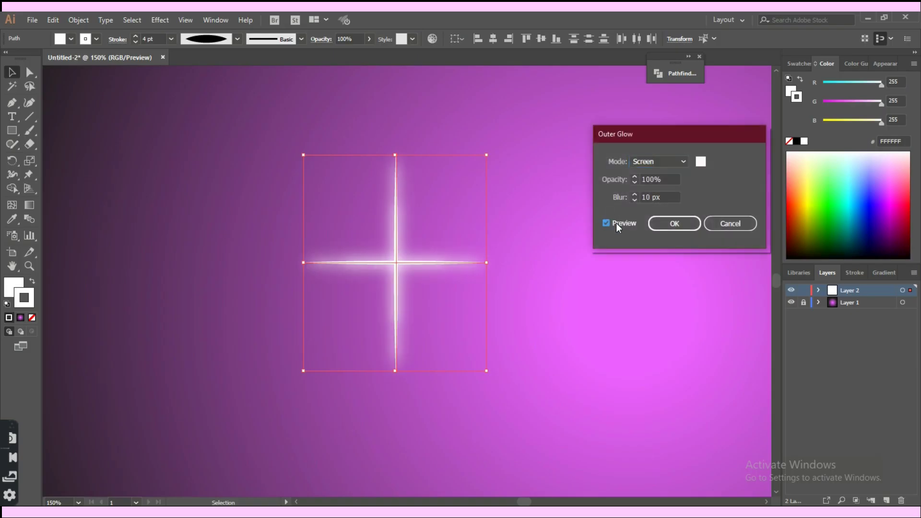
pyautogui.click(626, 198)
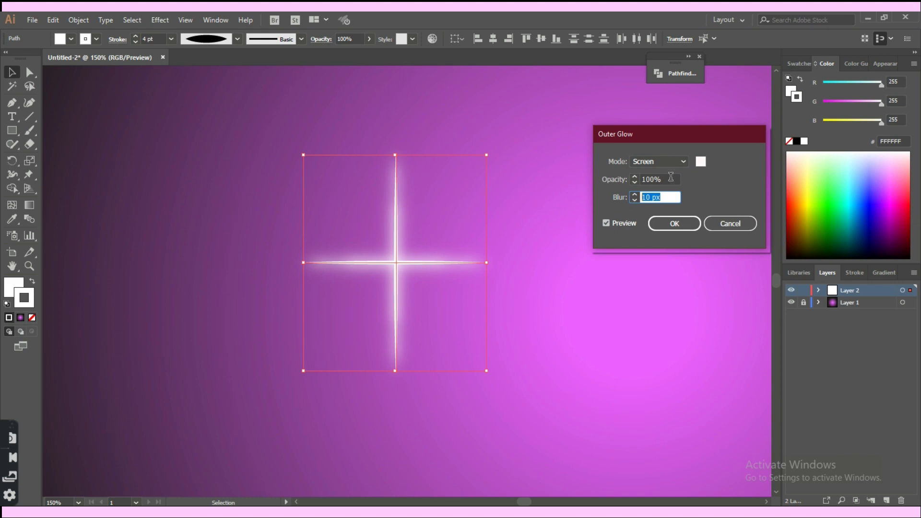
pyautogui.click(670, 178)
pyautogui.click(669, 228)
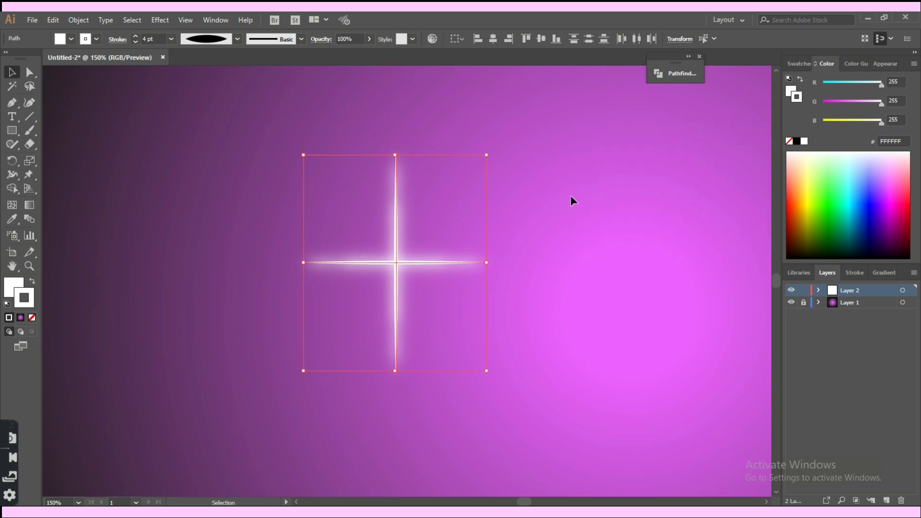
# Step: Raise the stroke weight of both cross lines to 6 pt
pyautogui.click(571, 195)
pyautogui.hotkey('ctrl', '+')
pyautogui.click(421, 258)
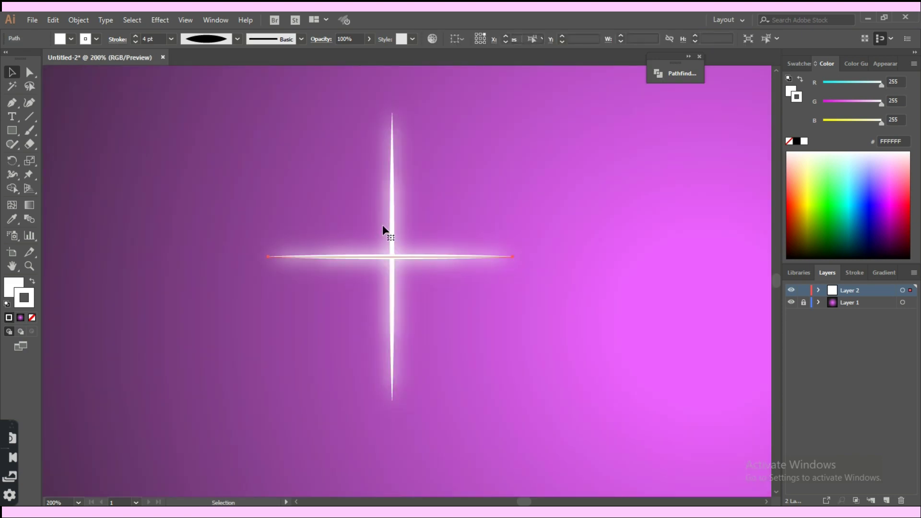
pyautogui.click(393, 230)
pyautogui.click(428, 260)
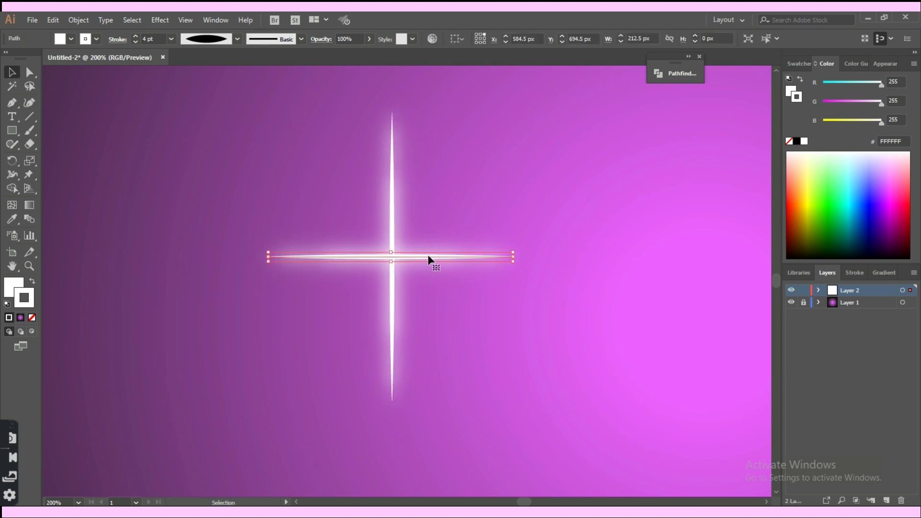
pyautogui.keyDown('shift'); pyautogui.click(391, 223); pyautogui.keyUp('shift')
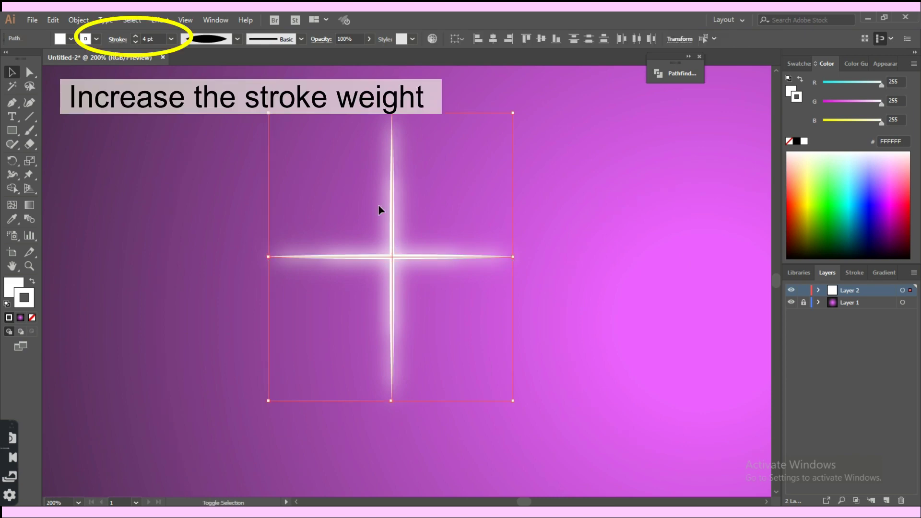
pyautogui.click(136, 36)
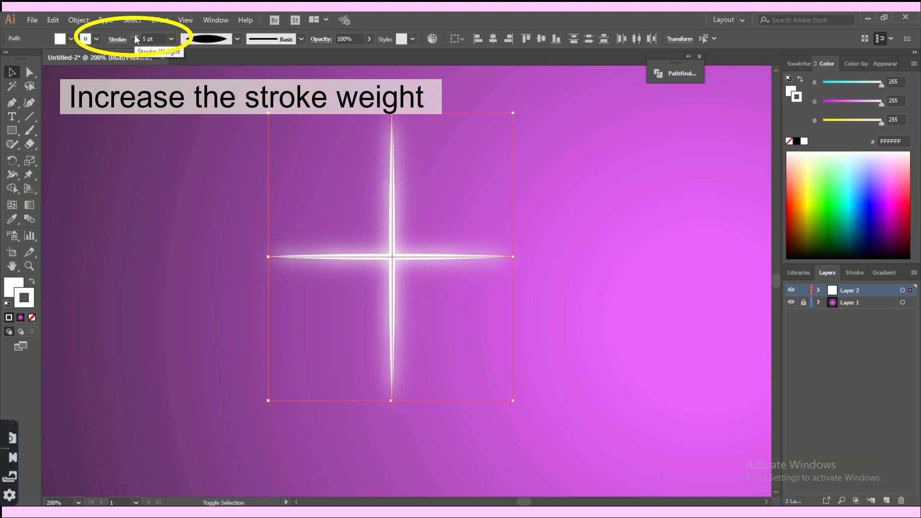
pyautogui.click(136, 36)
pyautogui.click(136, 88)
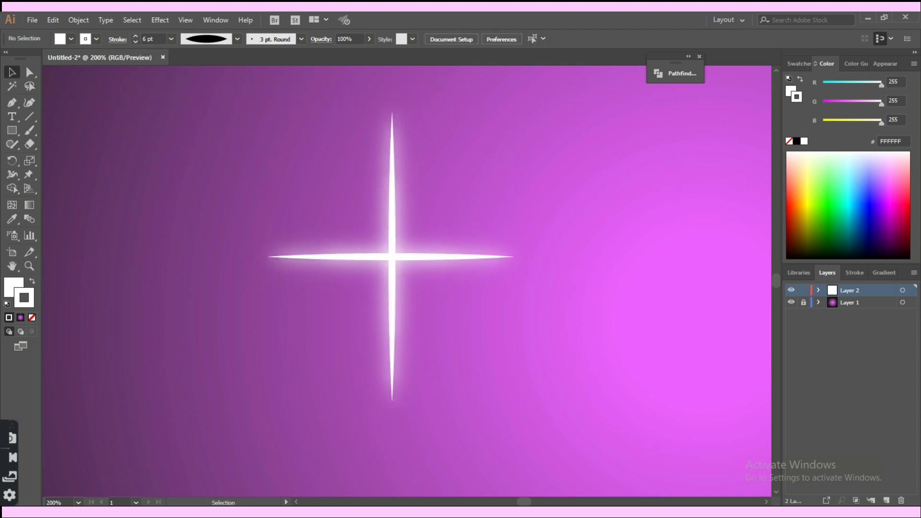
# Step: Draw a tall 50 × 154 px ellipse and centre it on the star's vertical line
pyautogui.click(12, 130)
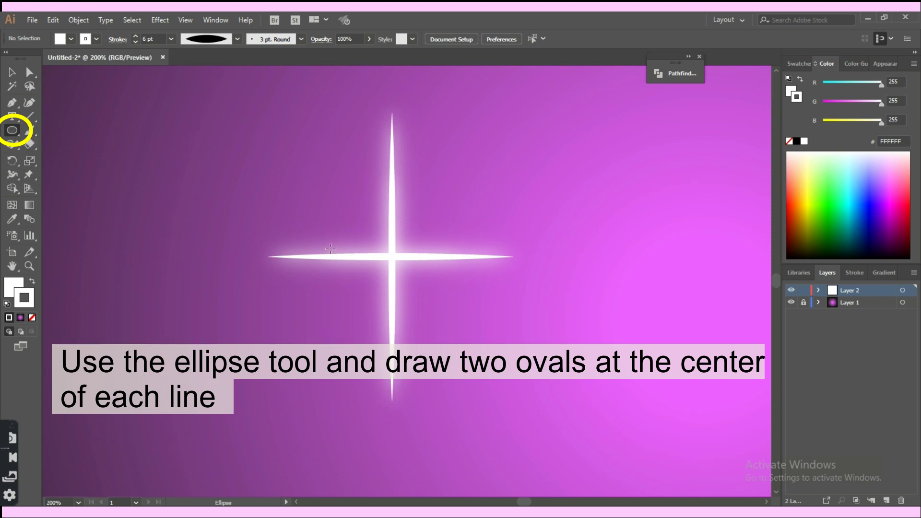
pyautogui.moveTo(376, 163); pyautogui.dragTo(433, 338)
pyautogui.press('v')
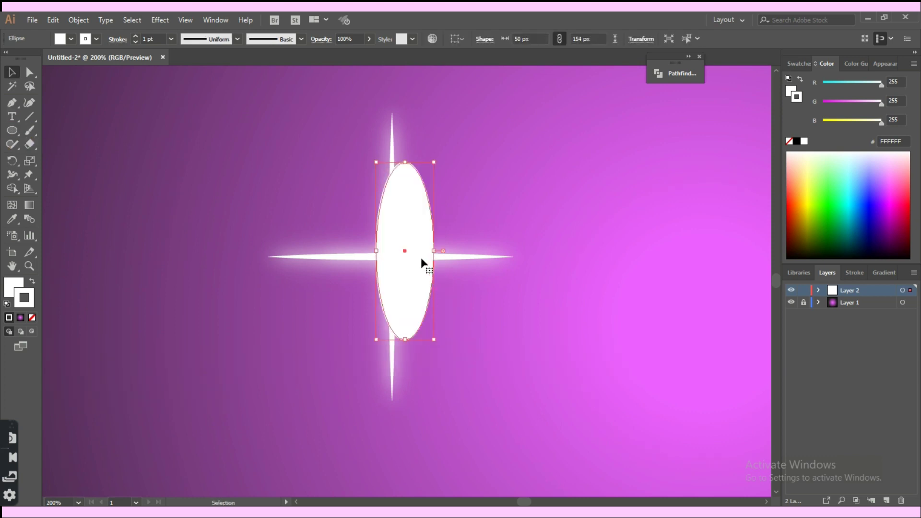
pyautogui.moveTo(406, 247); pyautogui.dragTo(396, 249)
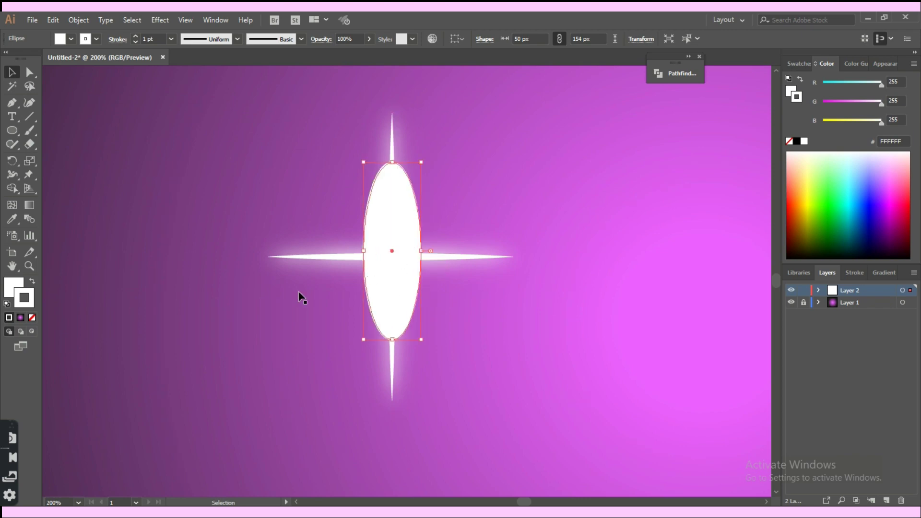
# Step: Fill the oval with a white-to-black radial gradient and leave no outline
pyautogui.click(32, 318)
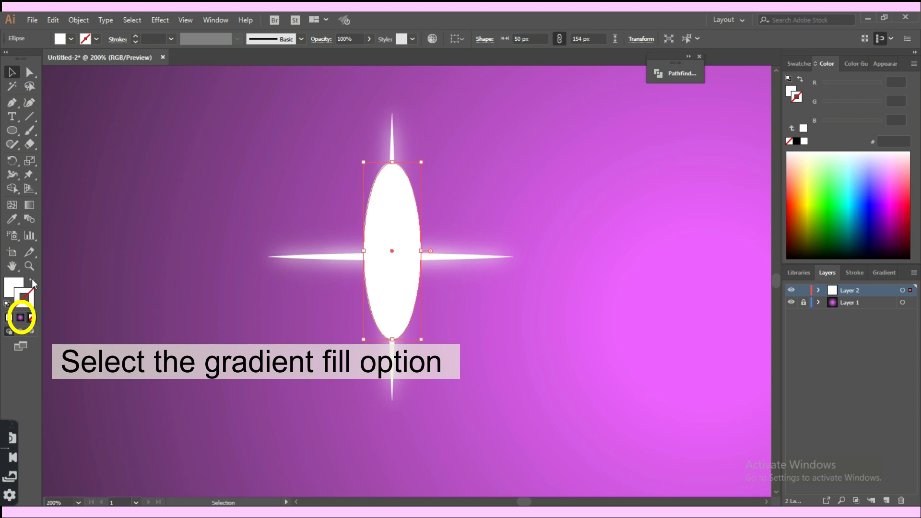
pyautogui.click(32, 282)
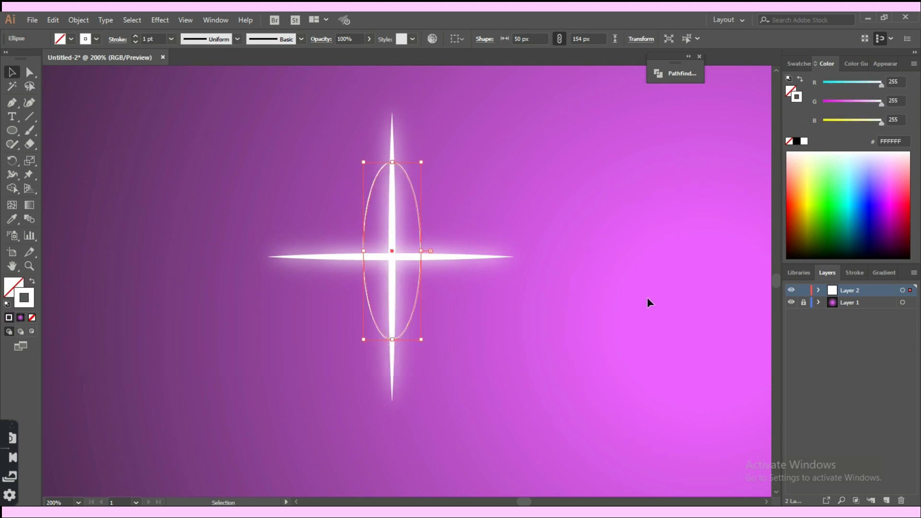
pyautogui.click(21, 319)
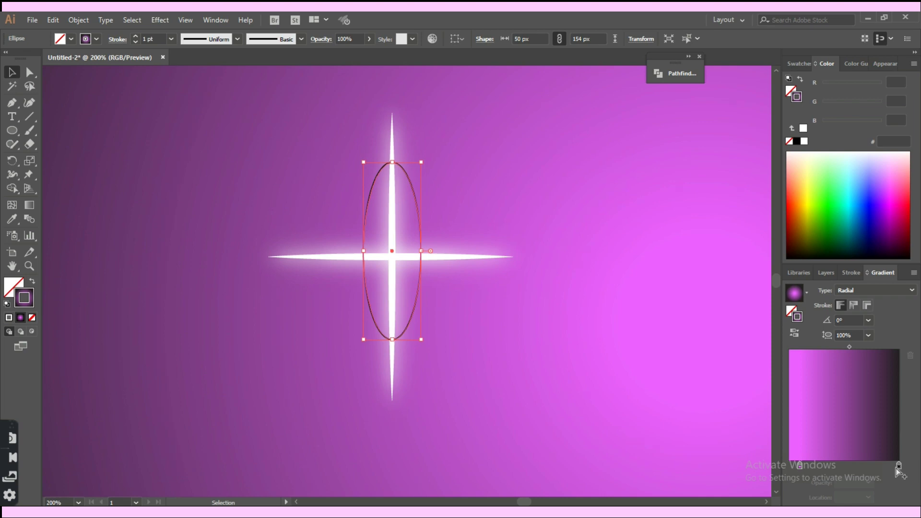
pyautogui.click(800, 467)
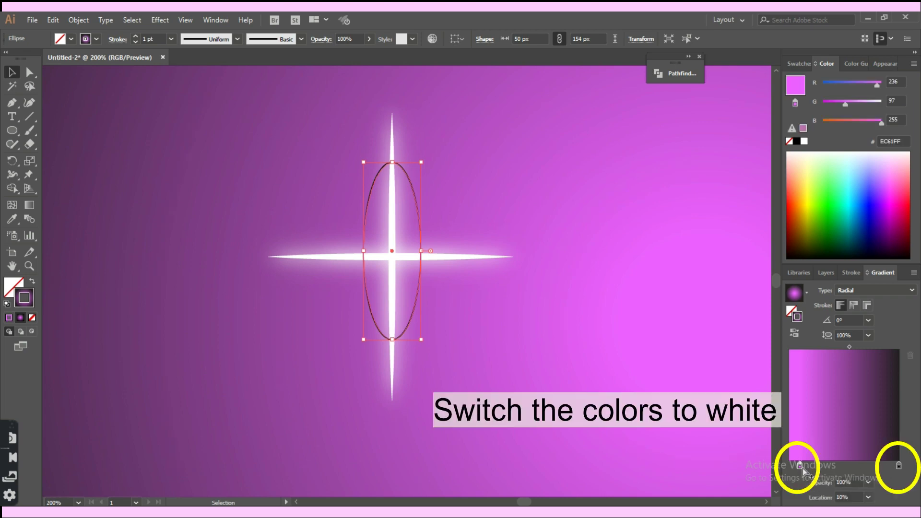
pyautogui.click(804, 141)
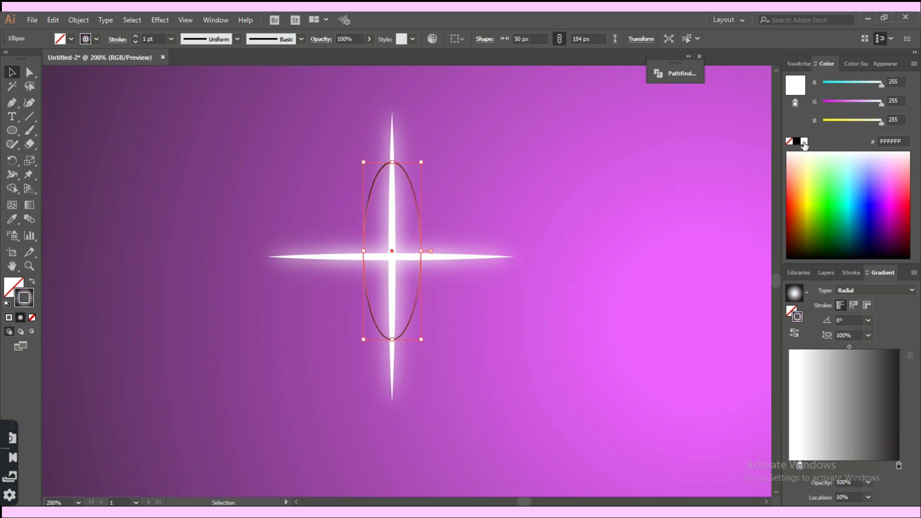
pyautogui.hotkey('shift', 'x')
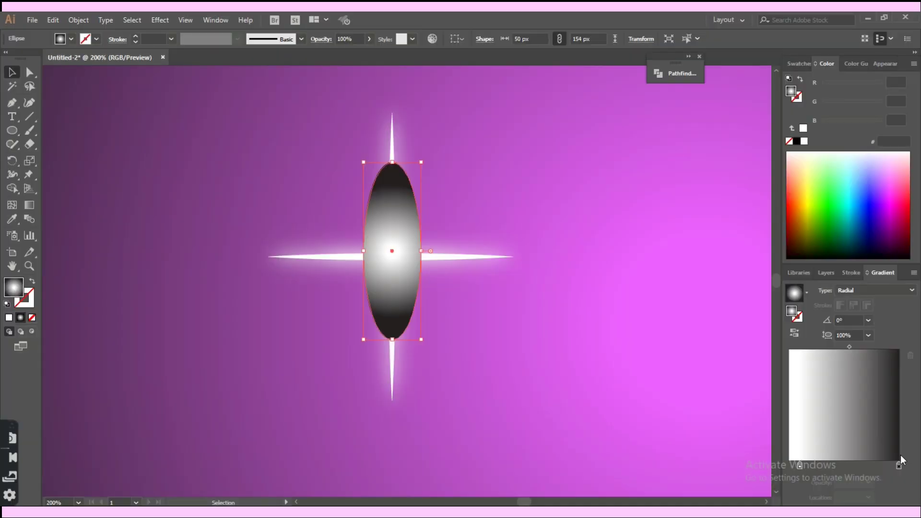
# Step: Make the gradient's outer stop white at 0% opacity
pyautogui.click(899, 466)
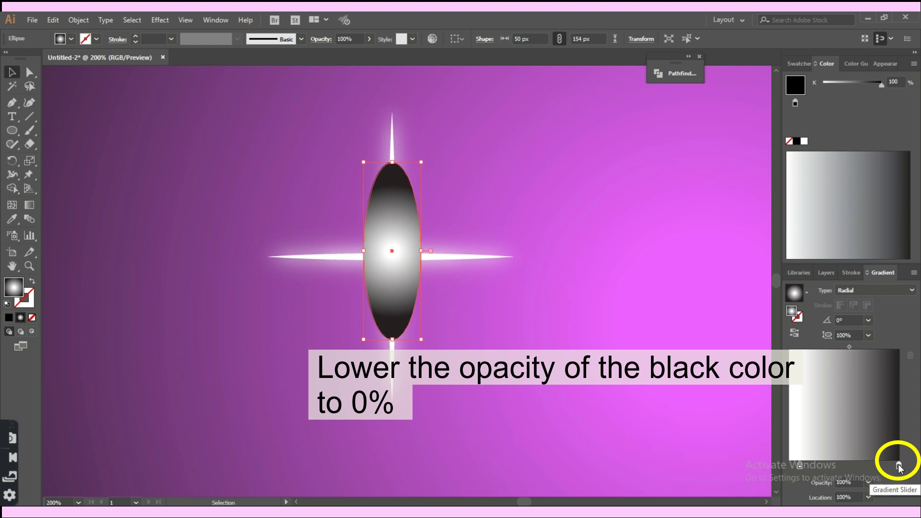
pyautogui.click(868, 482)
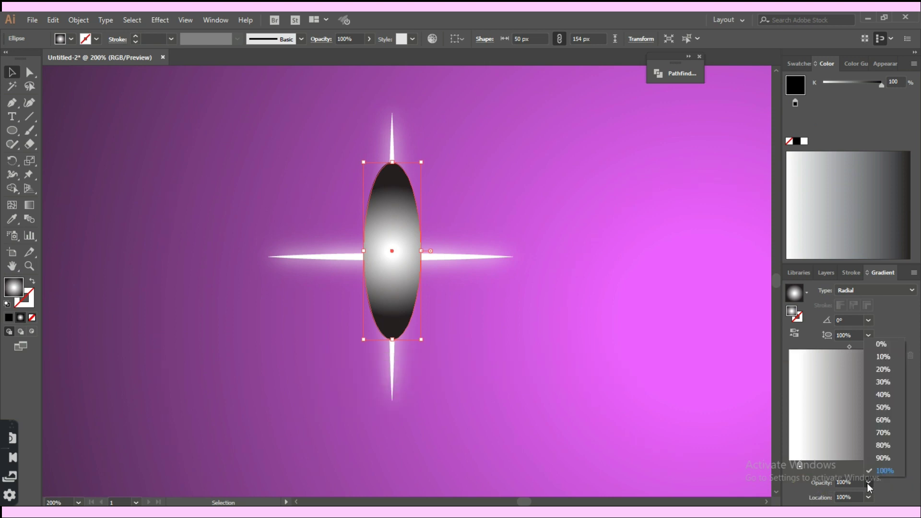
pyautogui.click(886, 347)
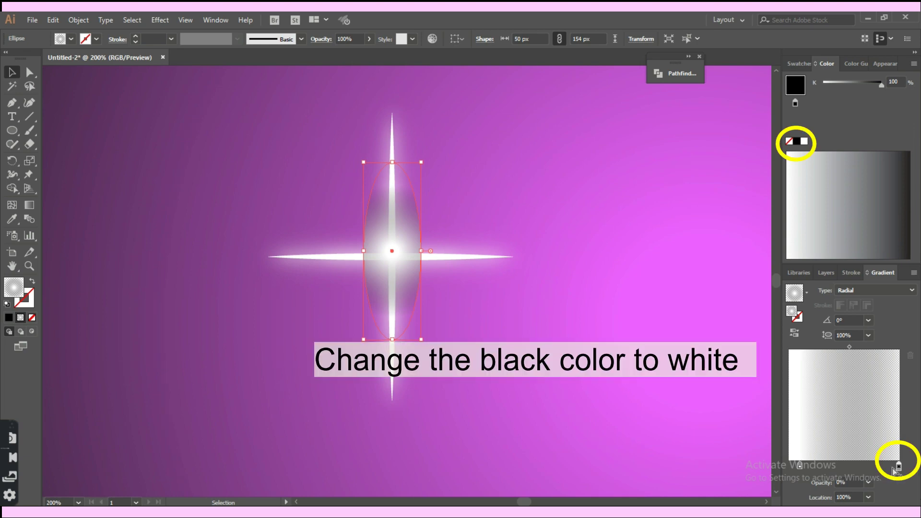
pyautogui.click(805, 141)
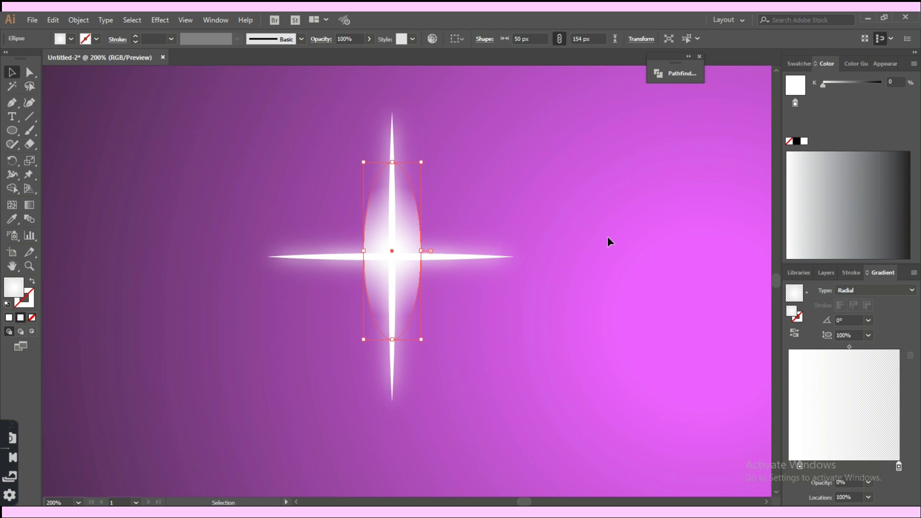
pyautogui.press('g')
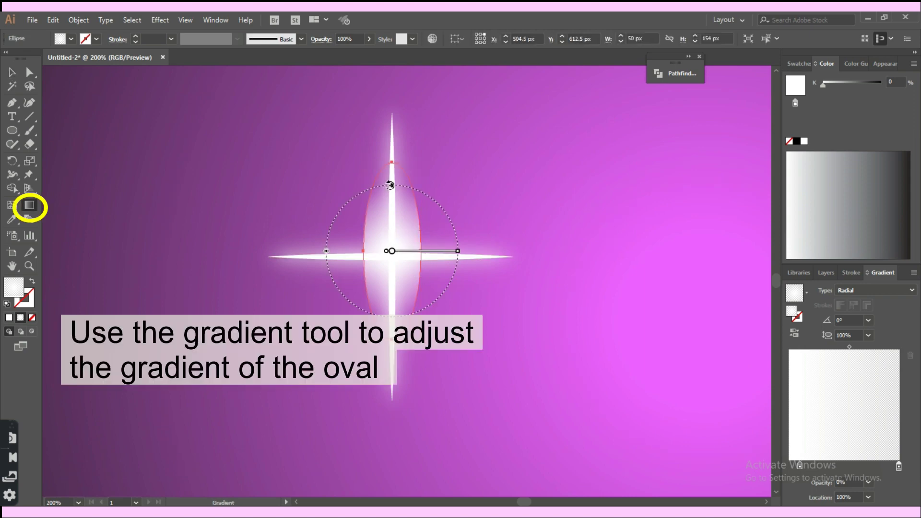
# Step: Stretch the radial gradient vertically to a 340.6% aspect ratio to fit the oval
pyautogui.moveTo(390, 185); pyautogui.dragTo(392, 158)
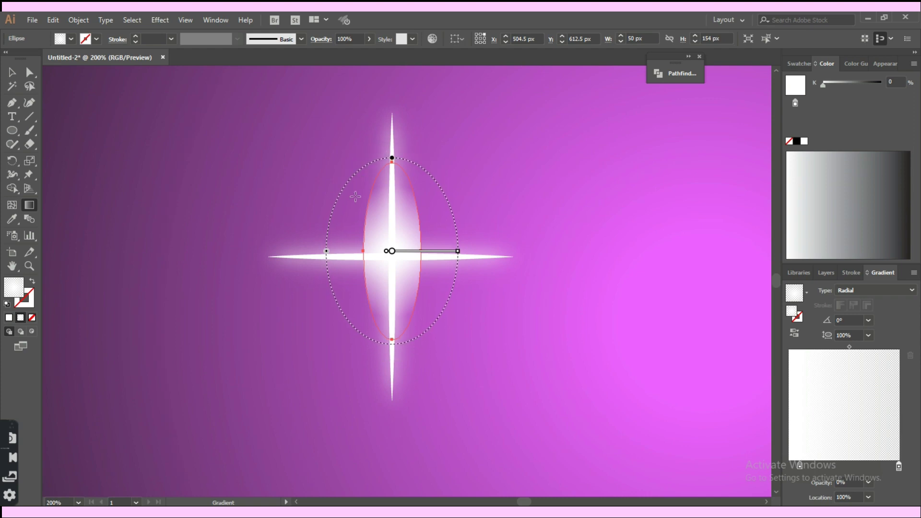
pyautogui.moveTo(329, 254); pyautogui.dragTo(367, 264)
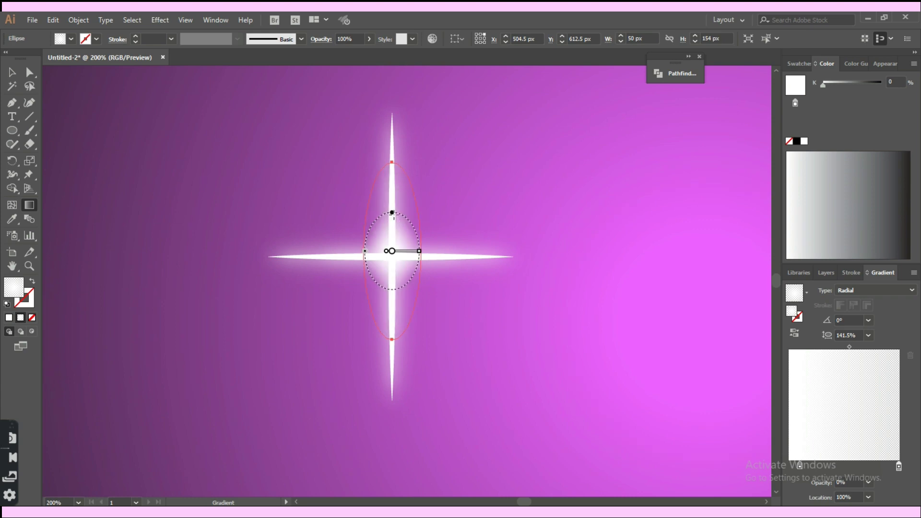
pyautogui.moveTo(392, 213); pyautogui.dragTo(396, 177)
pyautogui.press('v')
pyautogui.hotkey('ctrl', 'z')
pyautogui.press('g')
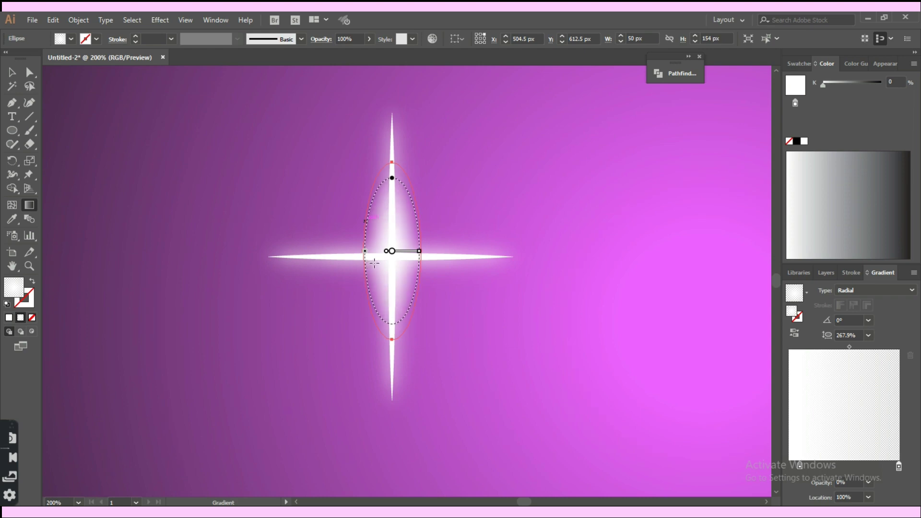
pyautogui.moveTo(367, 255); pyautogui.dragTo(371, 257)
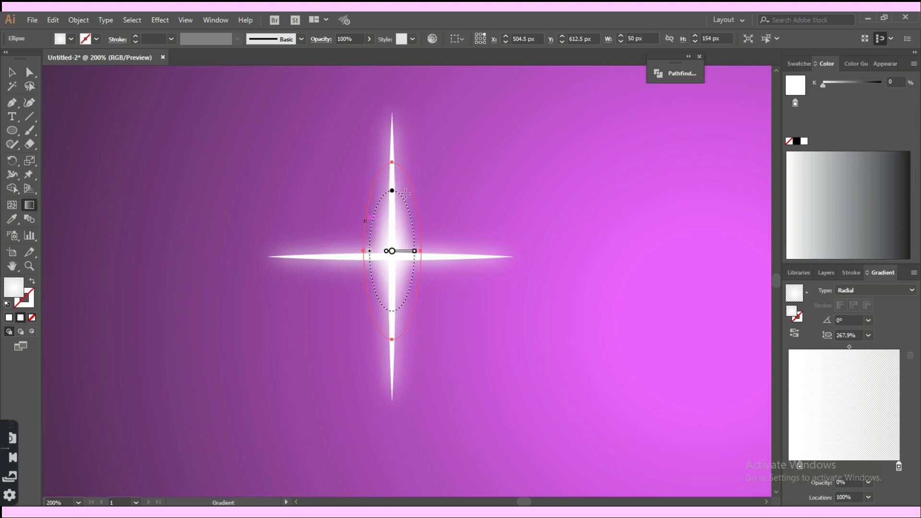
pyautogui.moveTo(392, 190); pyautogui.dragTo(390, 178)
# Step: Scale the glowing oval up proportionally and centre it on the star
pyautogui.press('v')
pyautogui.click(442, 360)
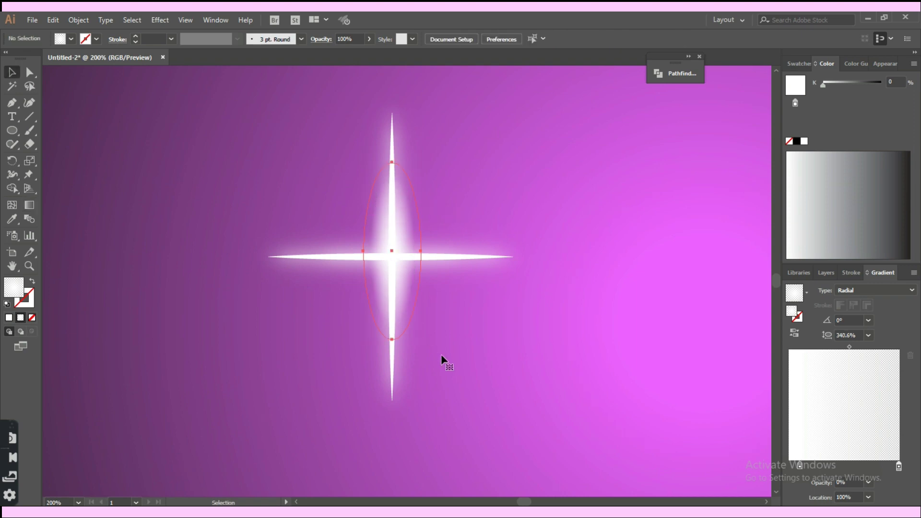
pyautogui.click(400, 331)
pyautogui.moveTo(422, 338); pyautogui.dragTo(441, 370)
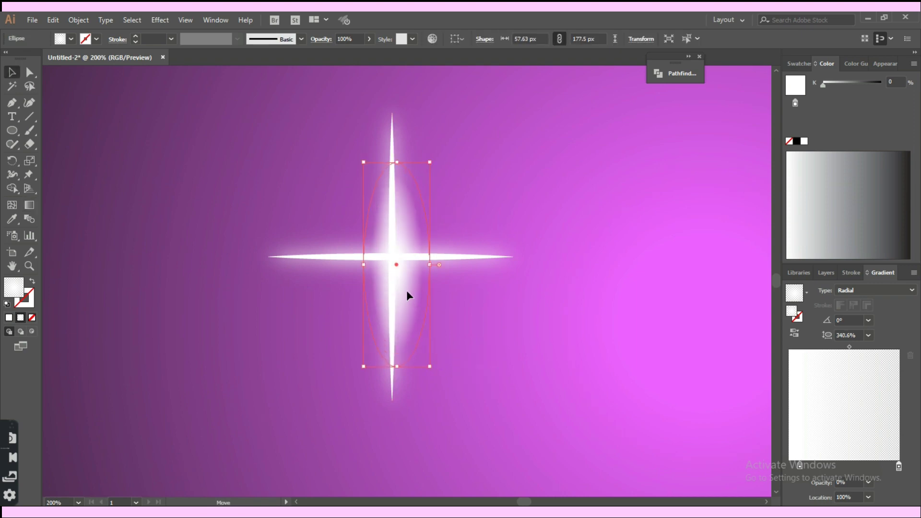
pyautogui.moveTo(407, 290); pyautogui.dragTo(400, 283)
pyautogui.moveTo(424, 358); pyautogui.dragTo(428, 372)
# Step: Duplicate the oval and rotate the copy about 90° to lie horizontally across the star
pyautogui.hotkey('ctrl', 'c')
pyautogui.hotkey('ctrl', 'v')
pyautogui.moveTo(415, 247); pyautogui.dragTo(578, 282)
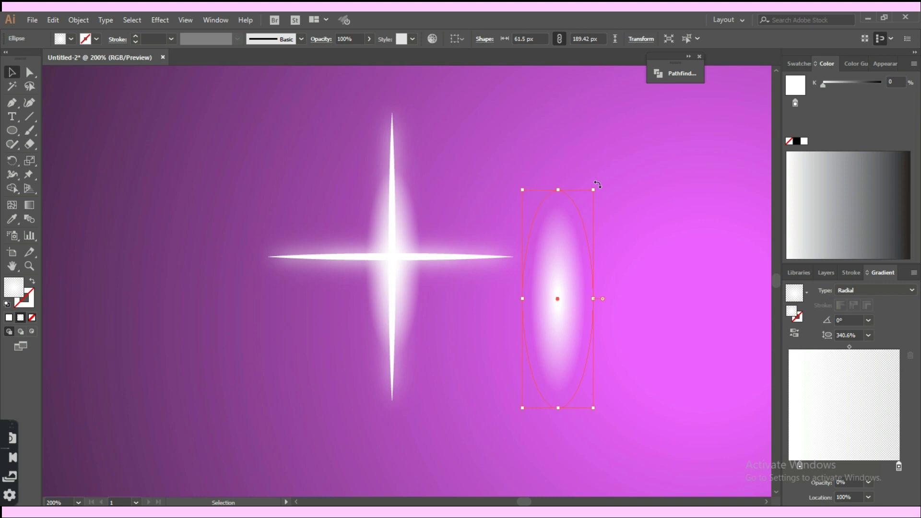
pyautogui.moveTo(598, 186); pyautogui.dragTo(395, 260)
# Step: Apply a 5.8 px Gaussian Blur to the horizontal glow oval
pyautogui.click(579, 203)
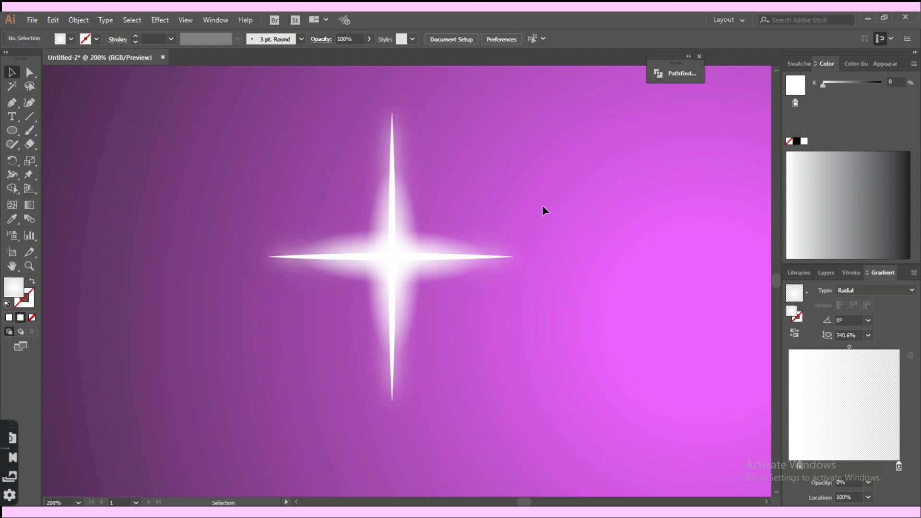
pyautogui.click(467, 255)
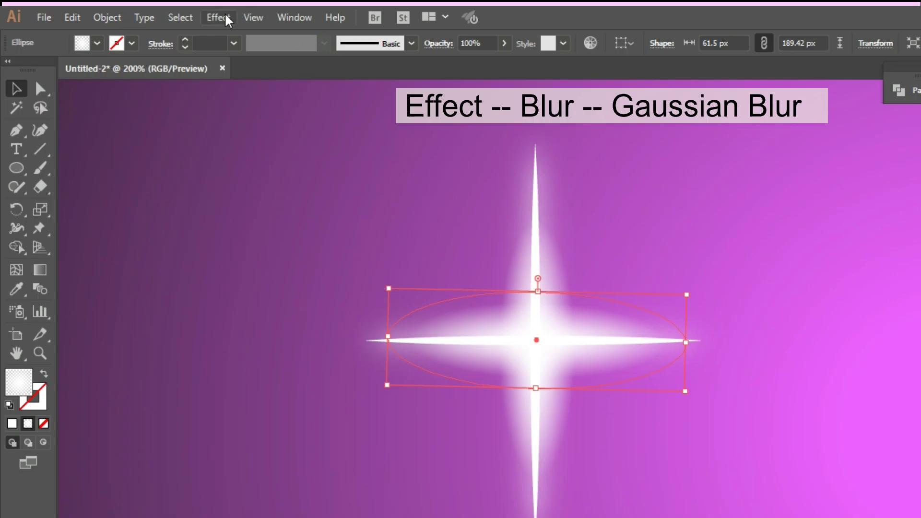
pyautogui.click(160, 20)
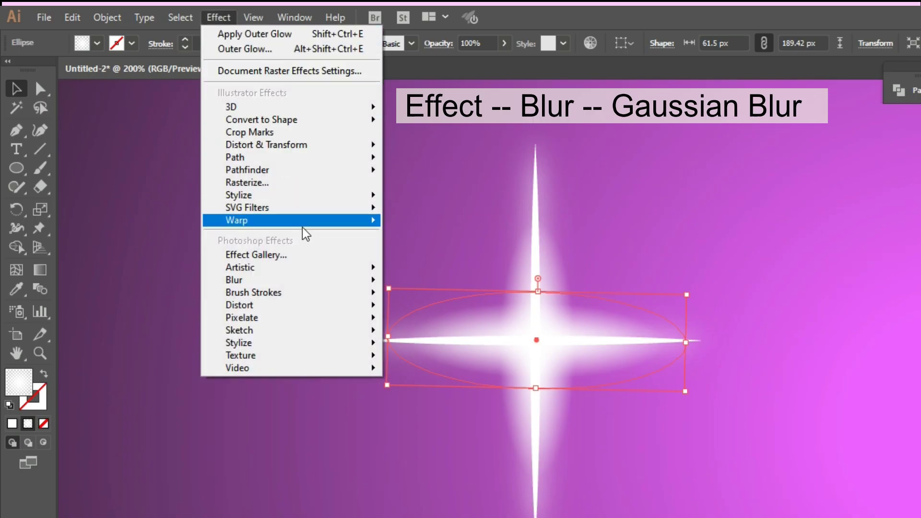
pyautogui.moveTo(317, 284)
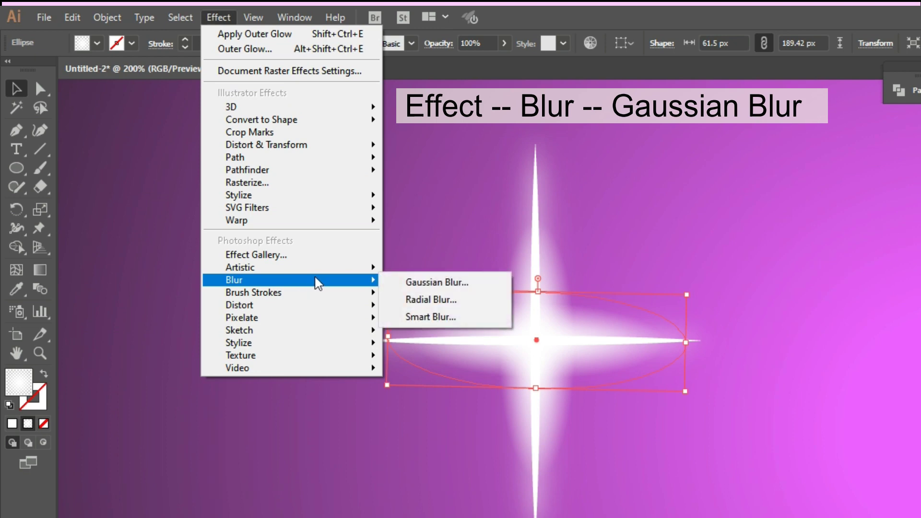
pyautogui.click(408, 287)
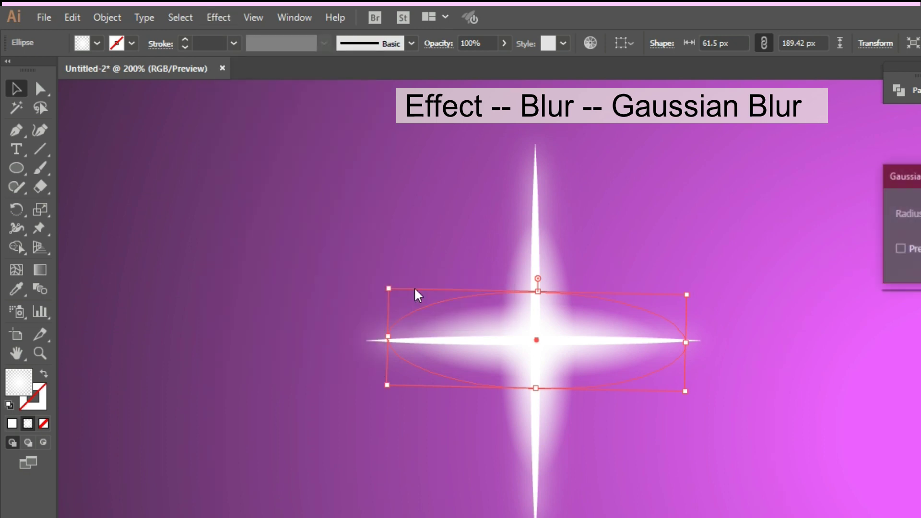
pyautogui.click(669, 191)
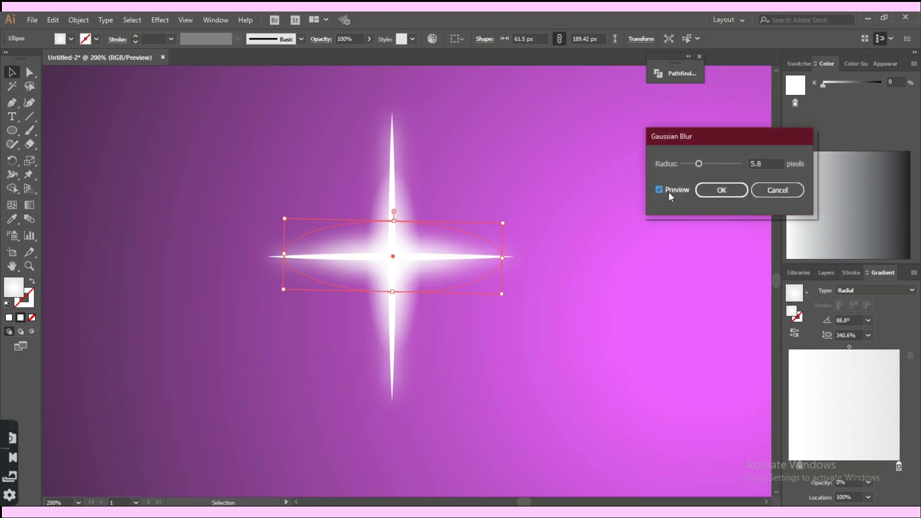
pyautogui.click(721, 191)
# Step: Reapply the same 5.8 px Gaussian Blur to the vertical glow oval
pyautogui.click(585, 212)
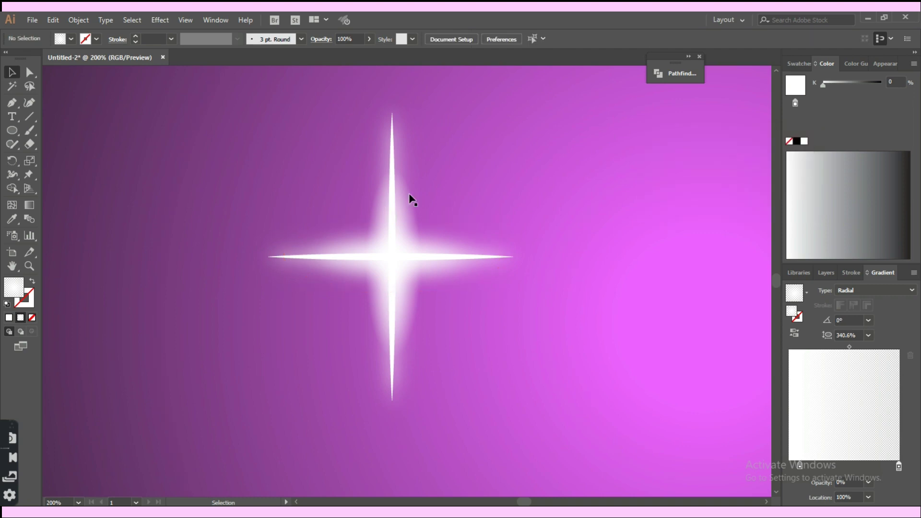
pyautogui.click(415, 191)
pyautogui.click(160, 21)
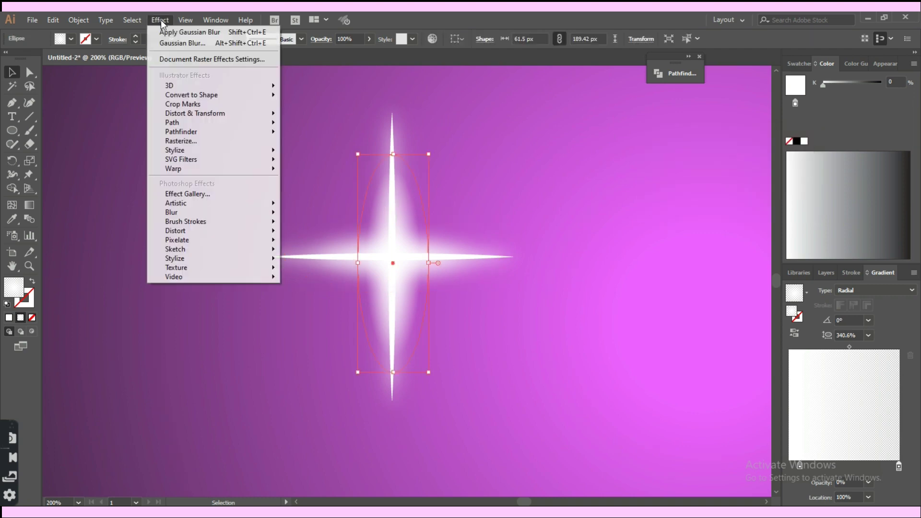
pyautogui.click(184, 33)
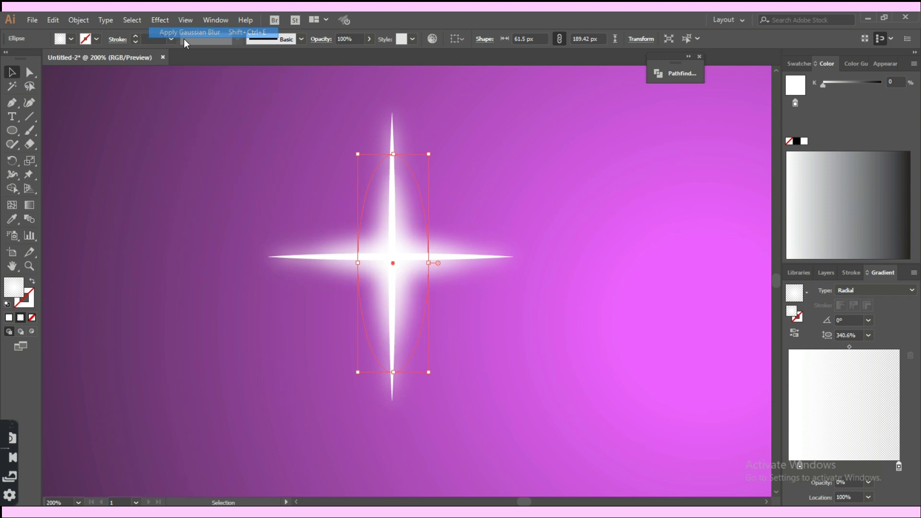
pyautogui.click(215, 127)
pyautogui.hotkey('ctrl', 'a')
pyautogui.hotkey('ctrl', '-')
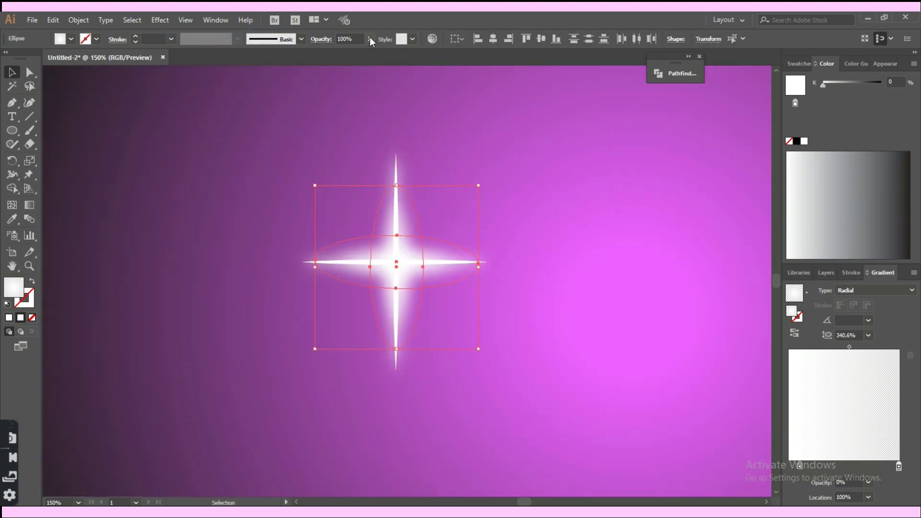
# Step: Lower both glow ovals to 75% opacity and deselect them
pyautogui.moveTo(362, 55); pyautogui.dragTo(361, 54)
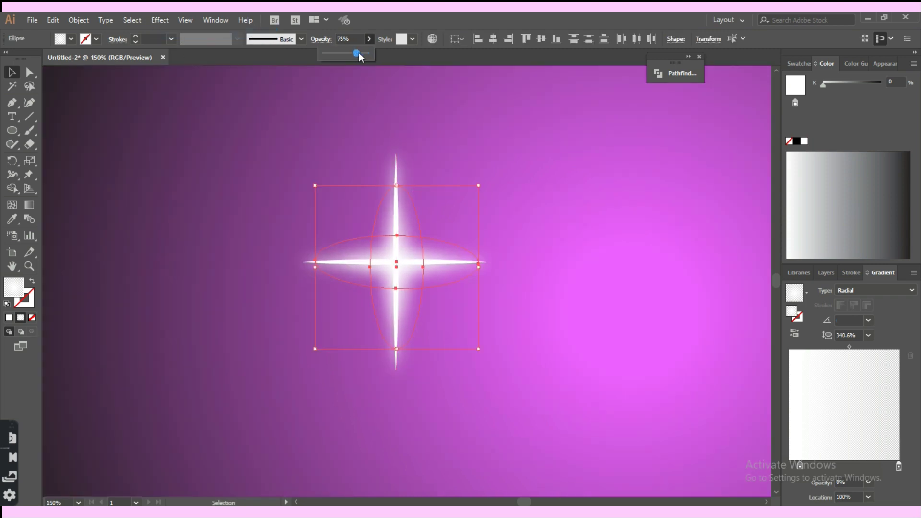
pyautogui.click(429, 105)
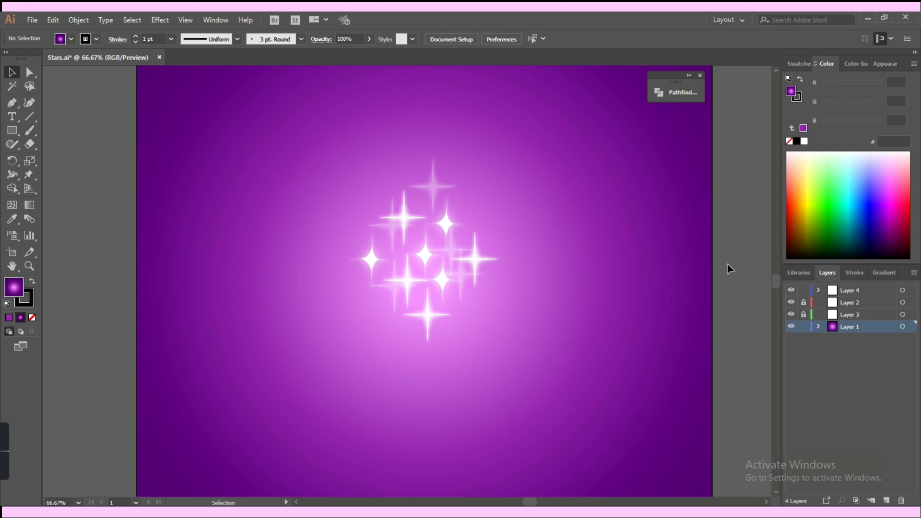
pyautogui.press('a')
pyautogui.hotkey('ctrl', '+')
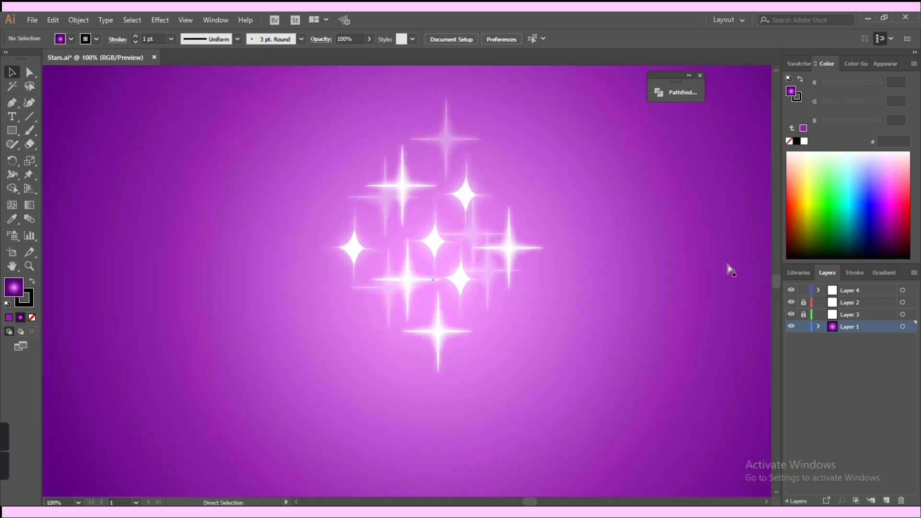
pyautogui.press('h')
pyautogui.moveTo(713, 230); pyautogui.dragTo(691, 253)
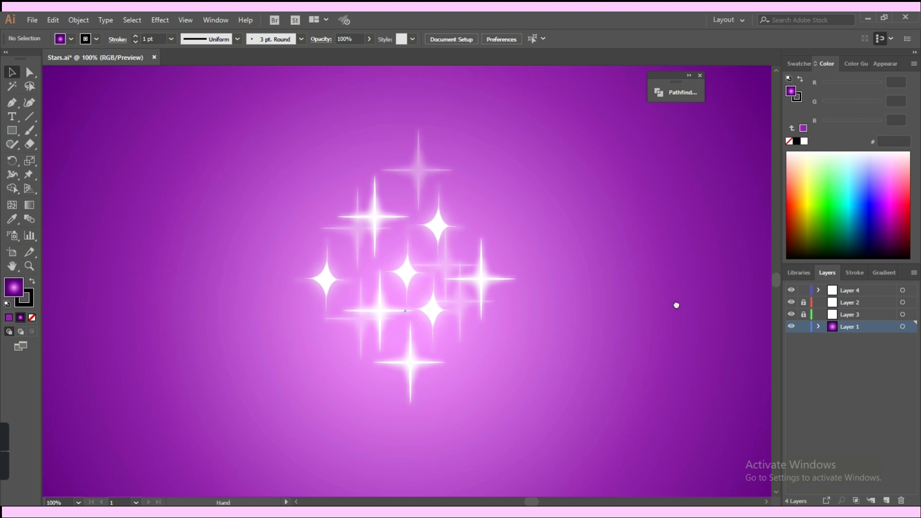
pyautogui.scroll(-2, 684, 294)
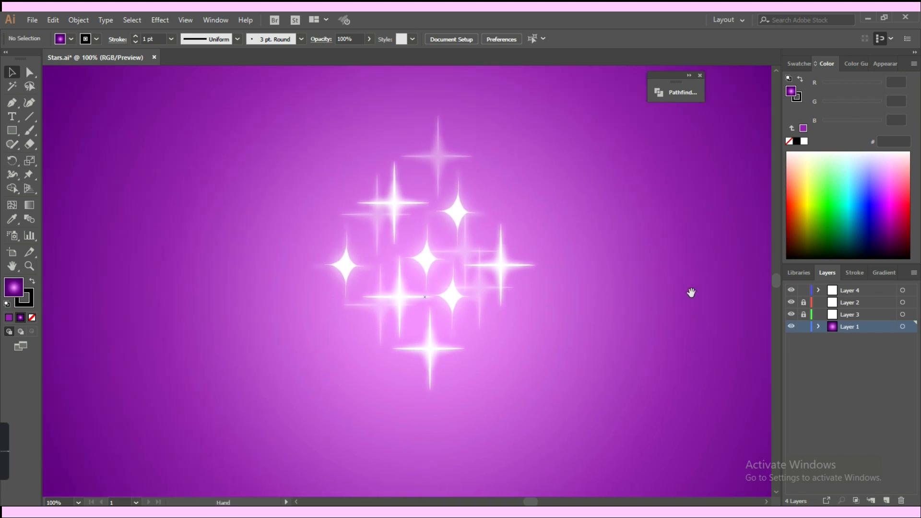
pyautogui.press('v')
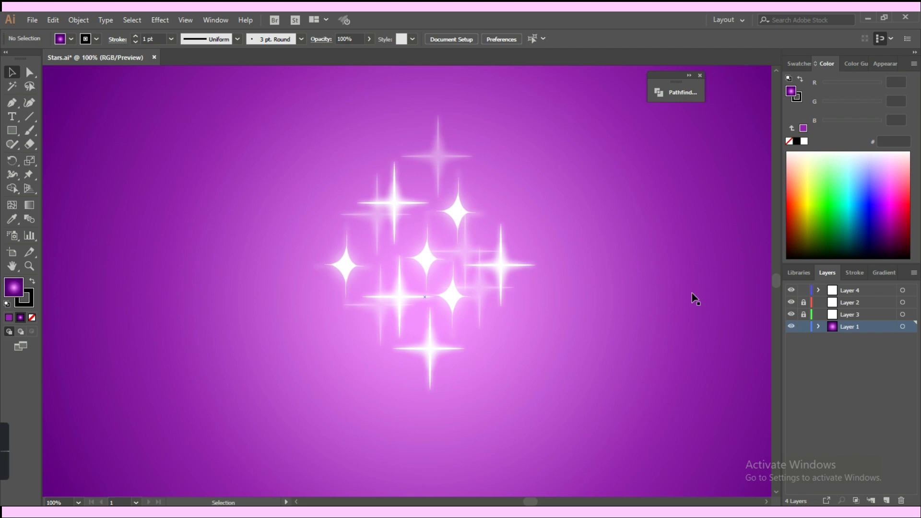